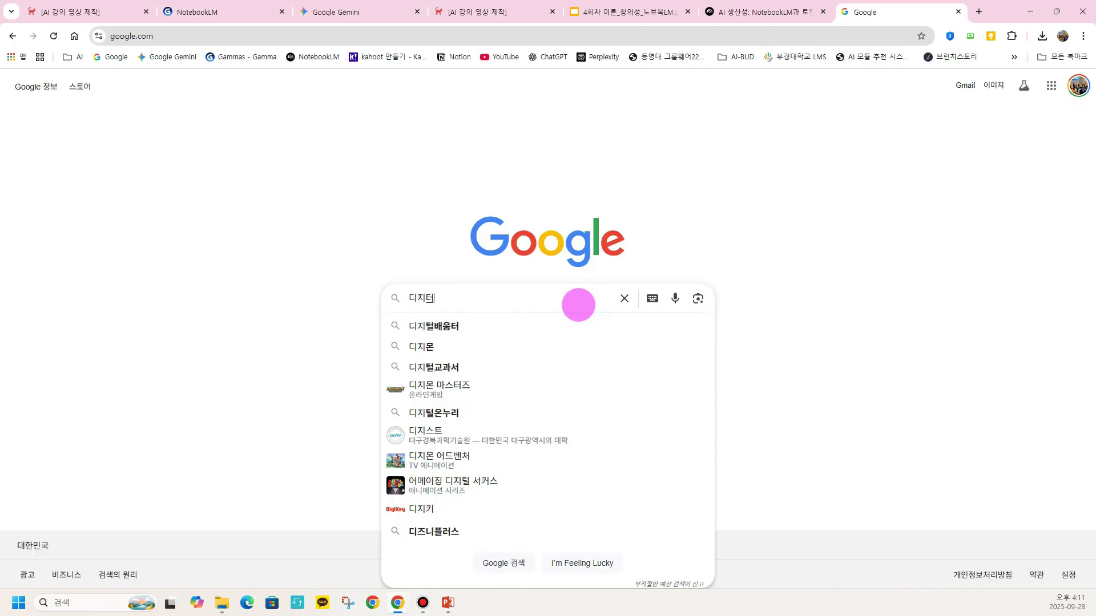
Step: Replace the text in the Google search box with "노트북lm" and run the search
key(BackSpace)
key(BackSpace)
key(BackSpace)
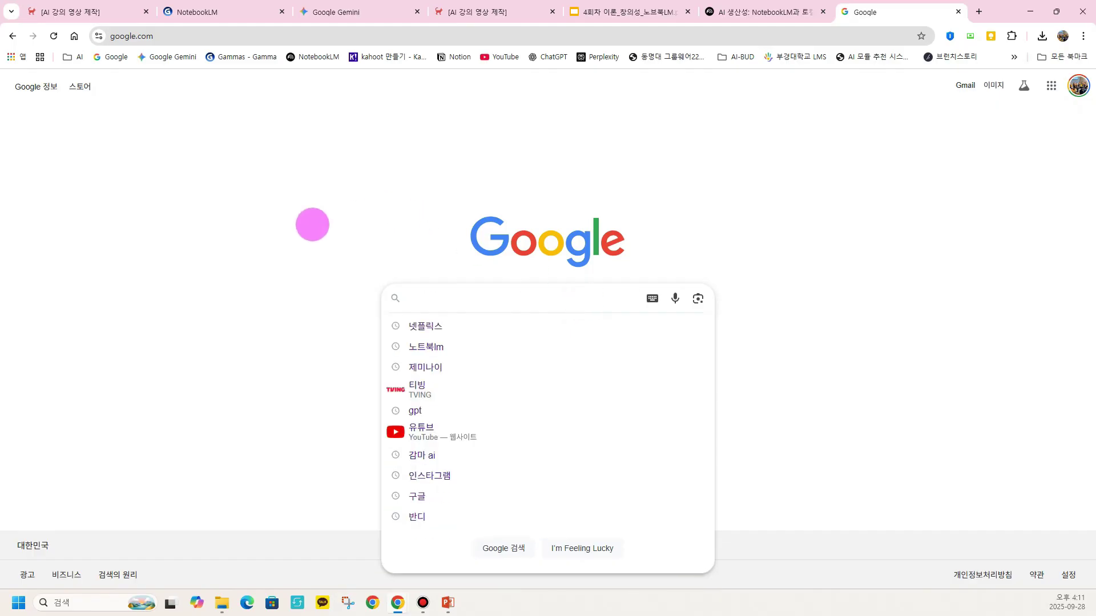
click(247, 220)
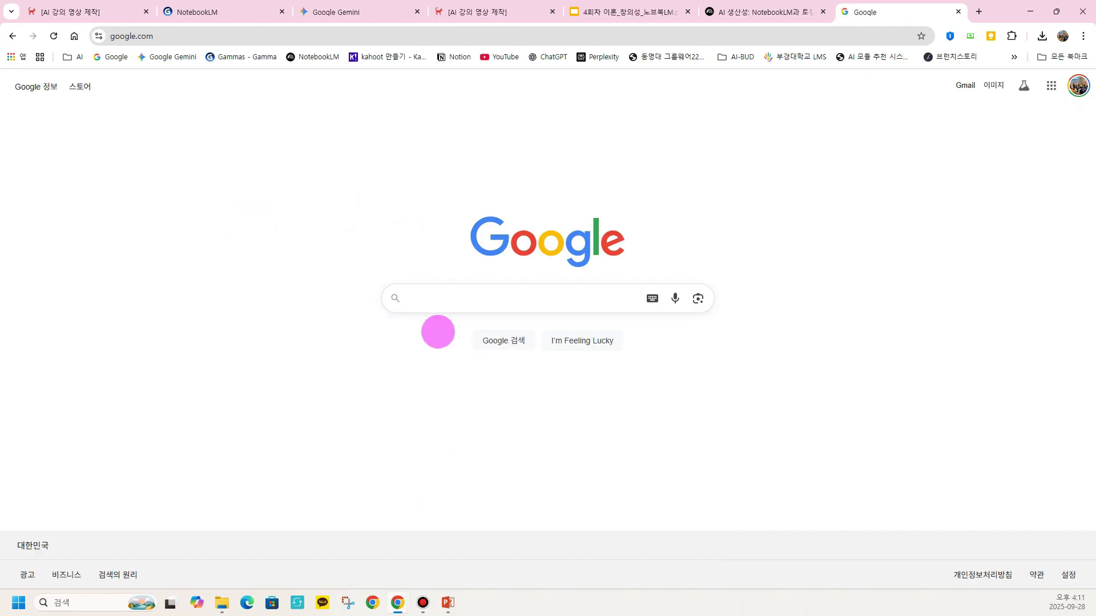
click(460, 297)
text(shxmqnr)
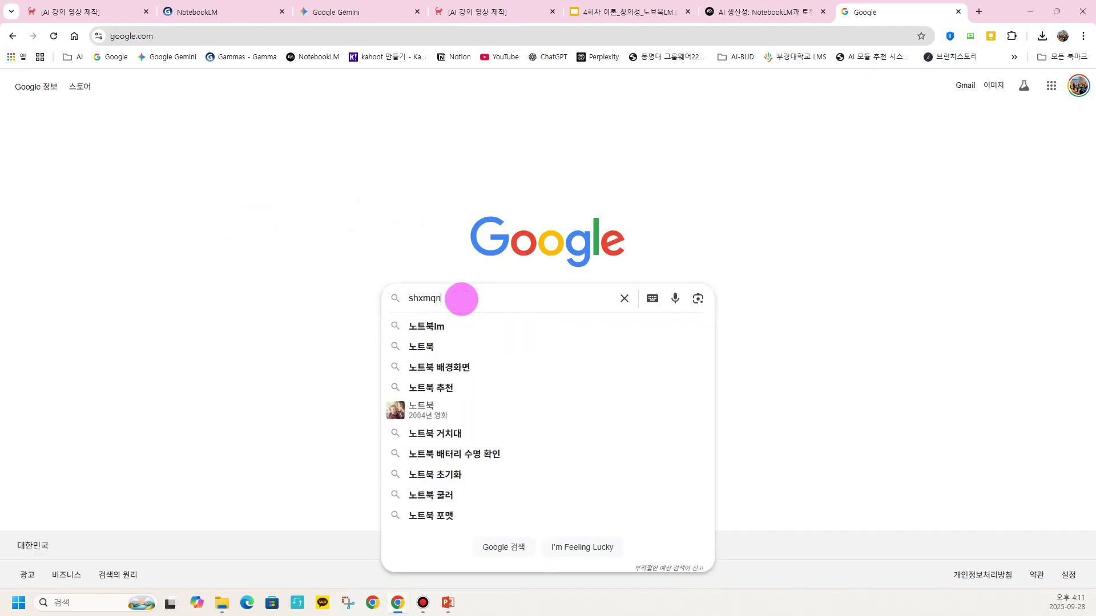
key(BackSpace)
key(BackSpace)
key(BackSpace)
key(BackSpace)
key(BackSpace)
key(BackSpace)
key(BackSpace)
text(노트북lm)
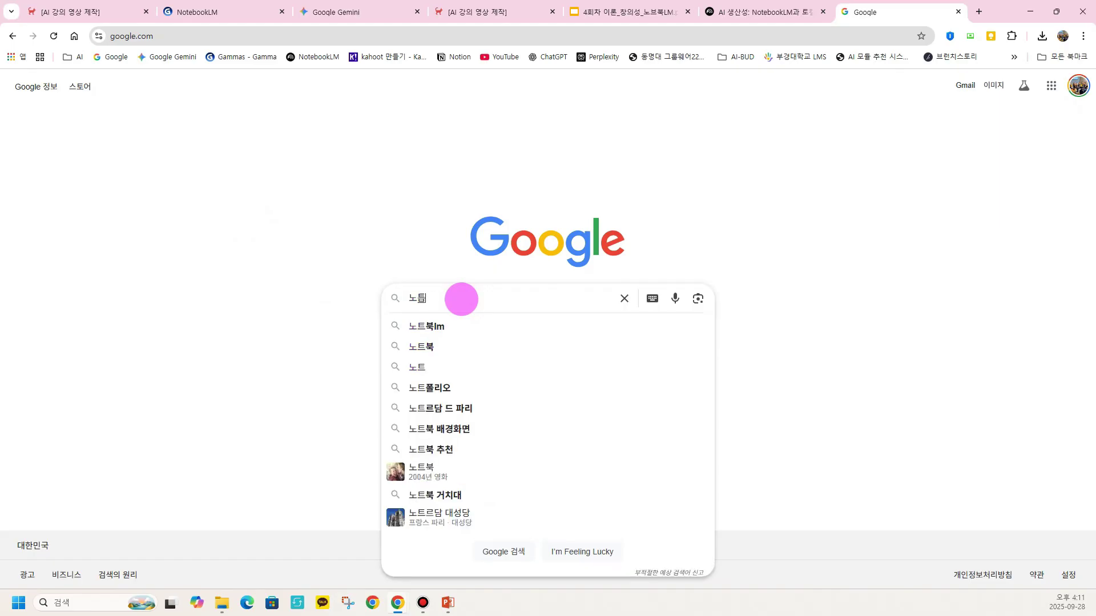
key(Return)
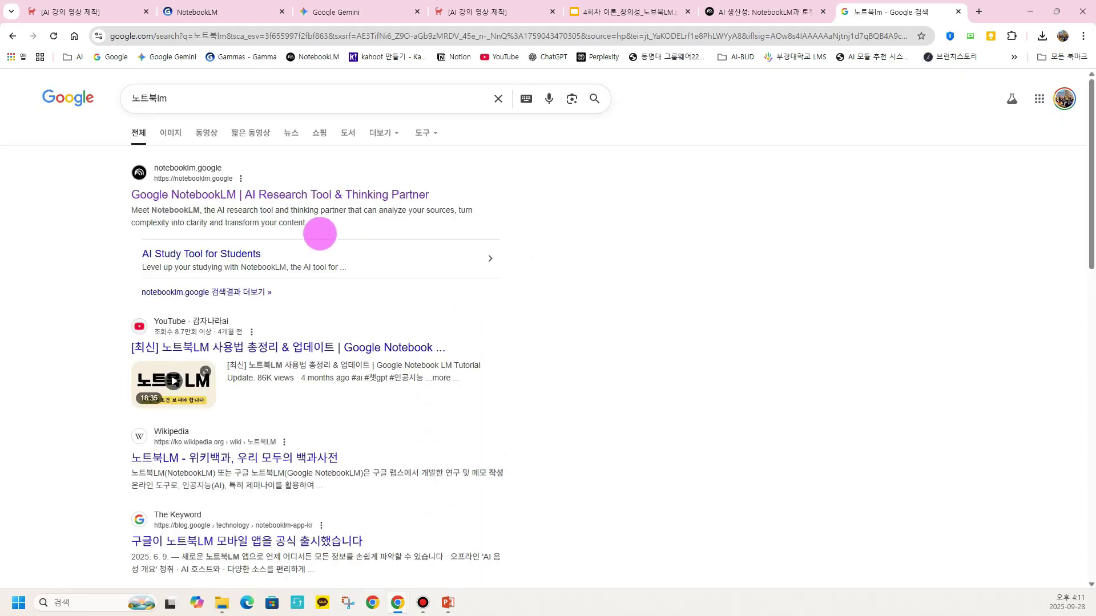
Step: Open the official Google NotebookLM site from the results, launch NotebookLM and look through the list of own notebooks
click(256, 193)
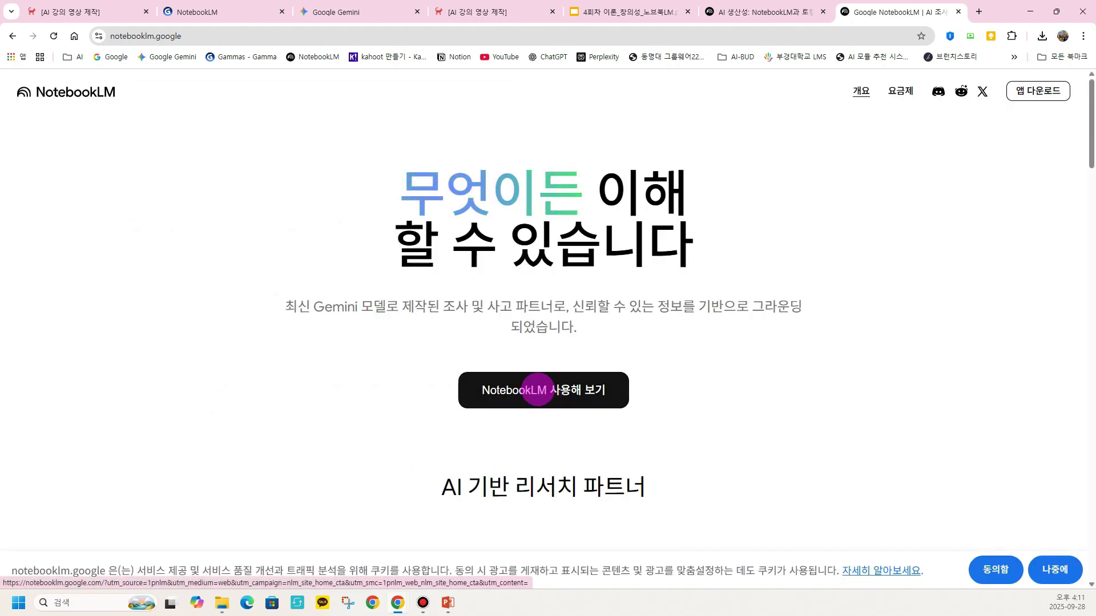
click(537, 389)
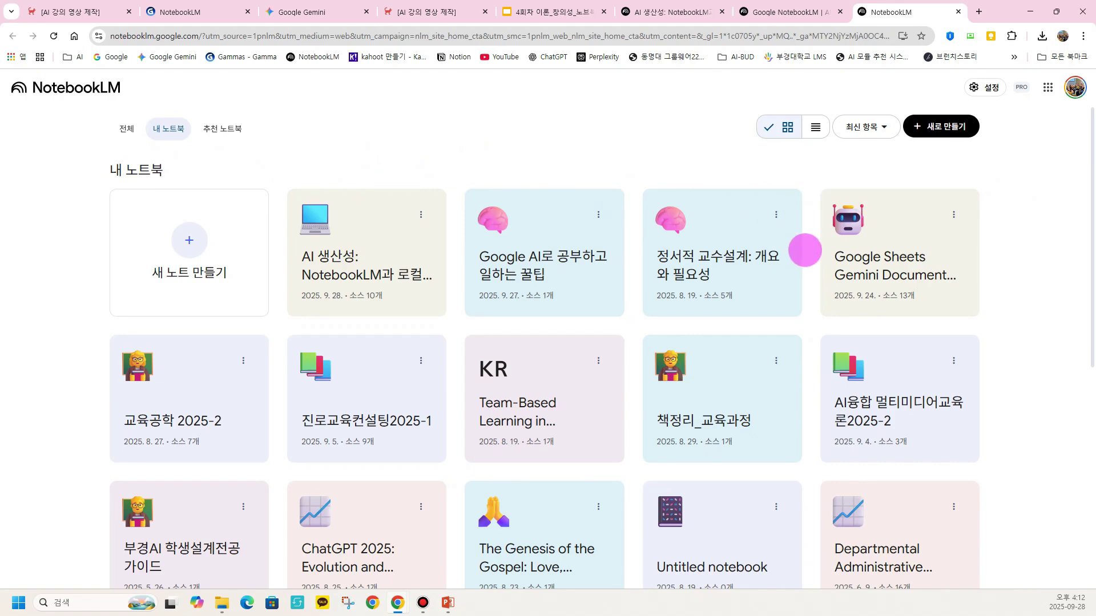
scroll(804, 252, down, 6)
scroll(806, 263, up, 6)
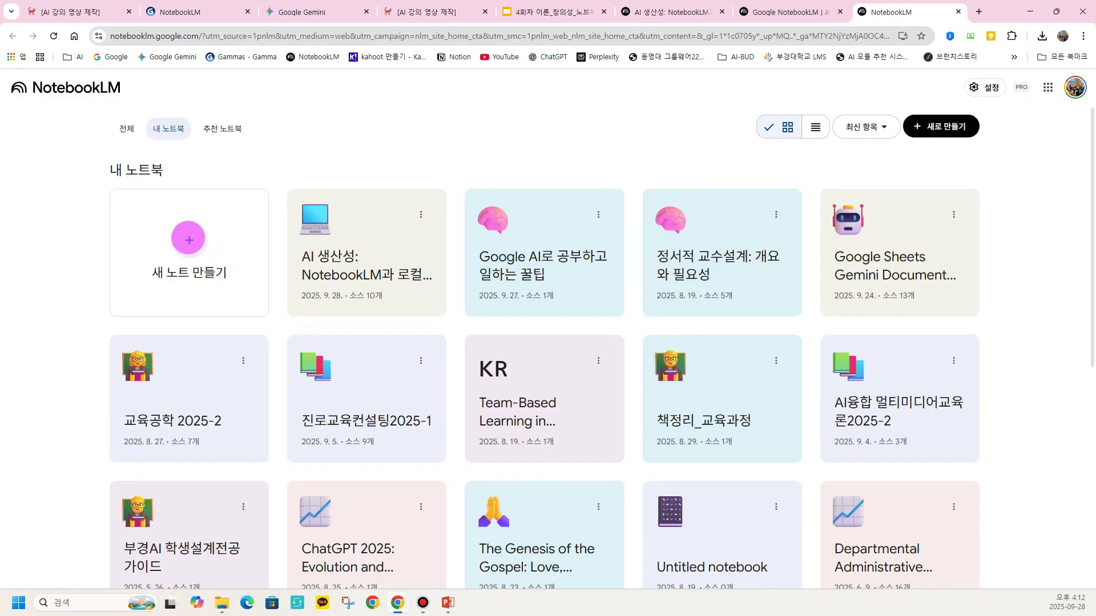
Step: Create a new notebook and insert the Google Drive document starting with "AI, 내 숙제 좀 도와줘!" as its source
click(189, 239)
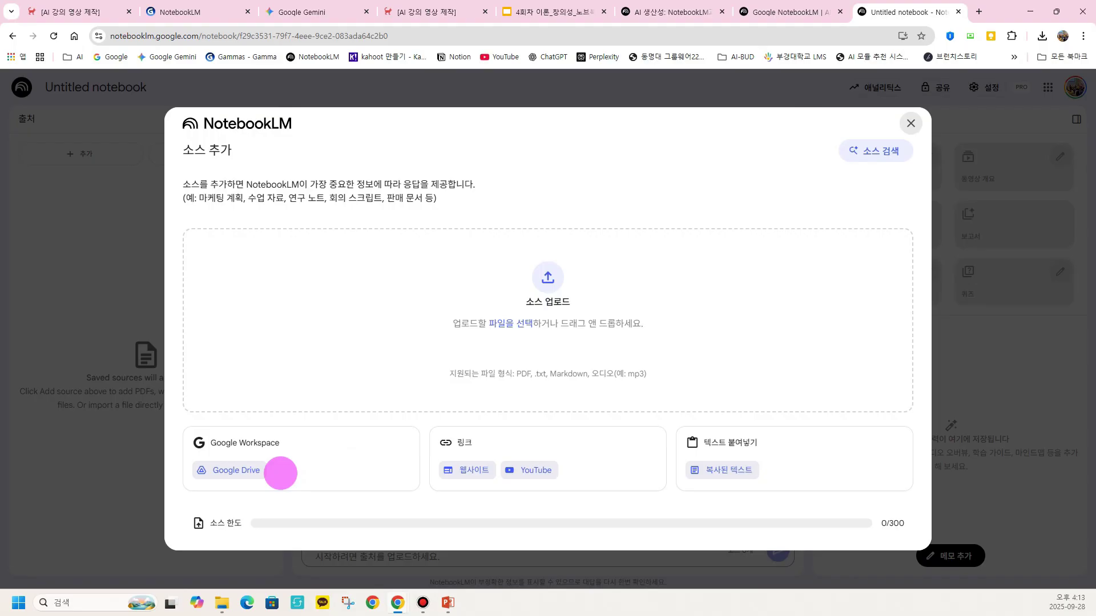
click(240, 470)
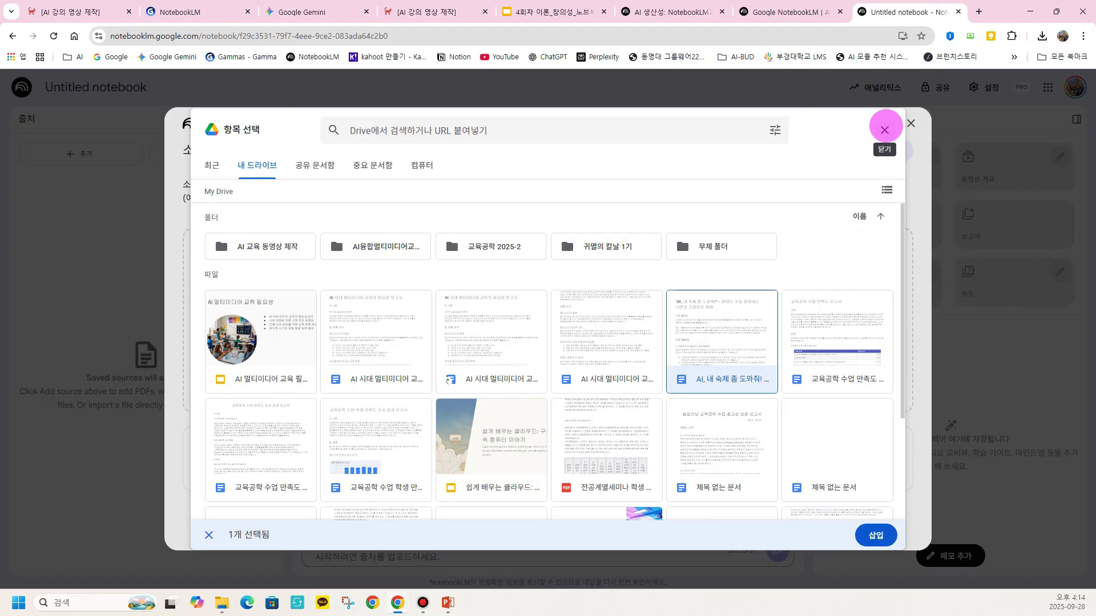
click(873, 534)
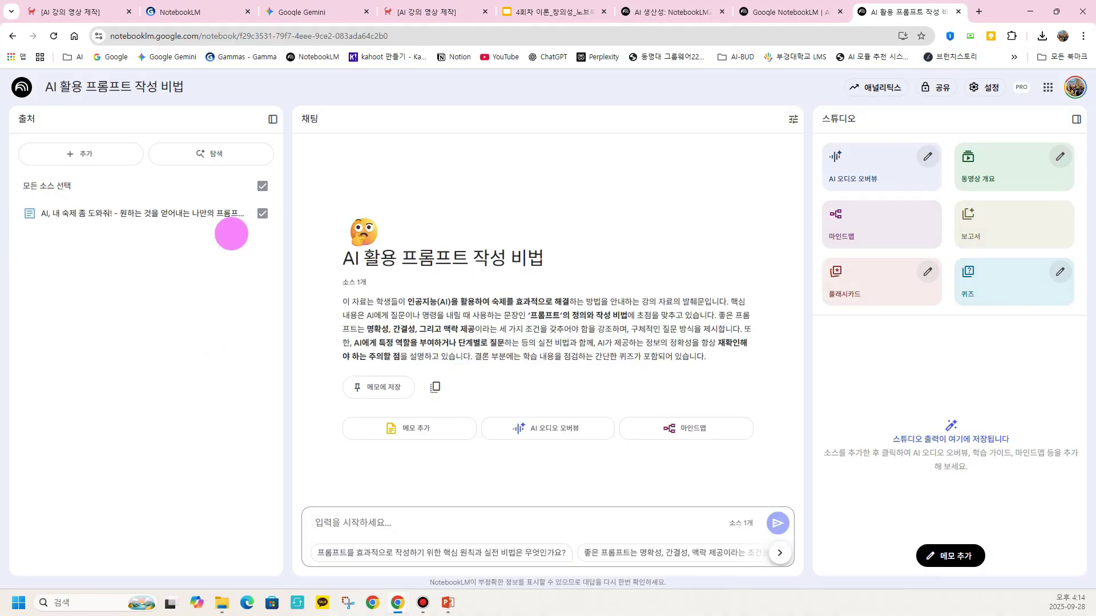
click(74, 153)
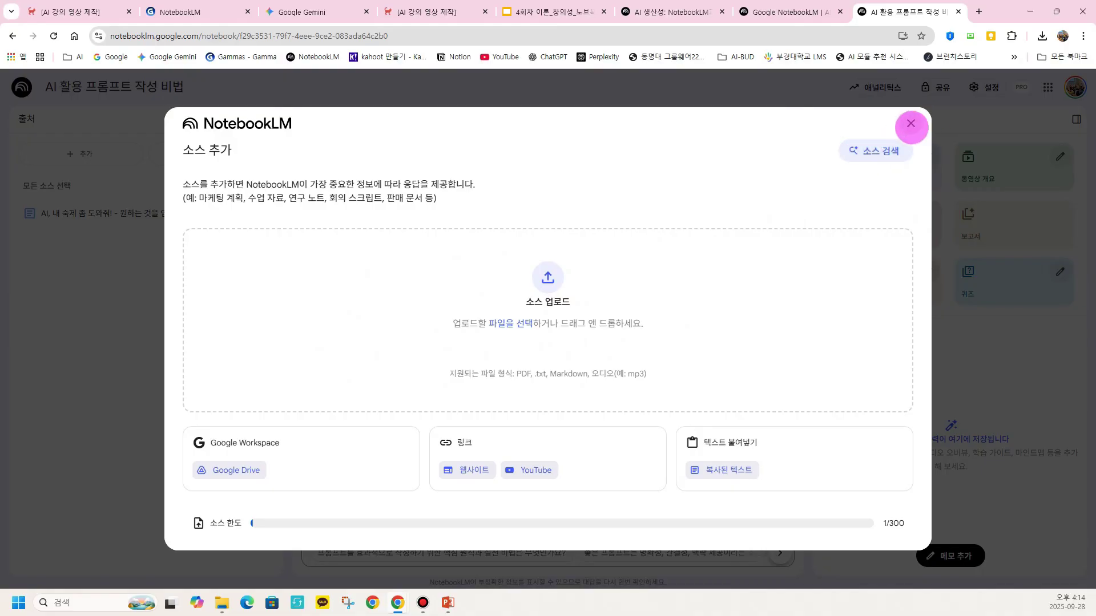
click(911, 123)
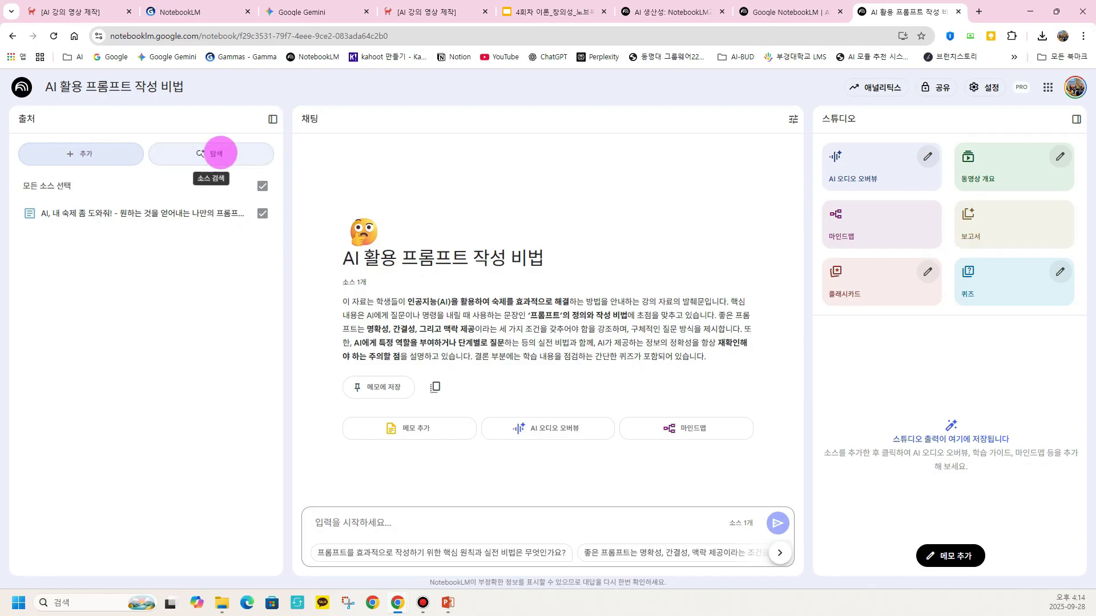
click(210, 152)
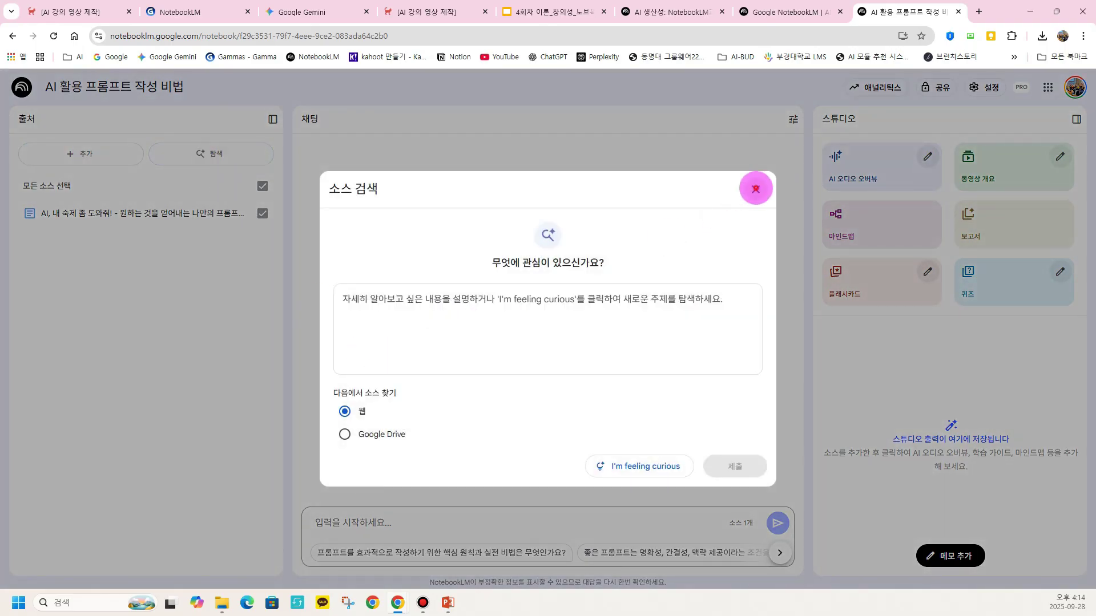
click(755, 189)
Step: Search the web for new notebook sources about "AI와 프롬프트를 중학생에게 교육시키기"
click(211, 152)
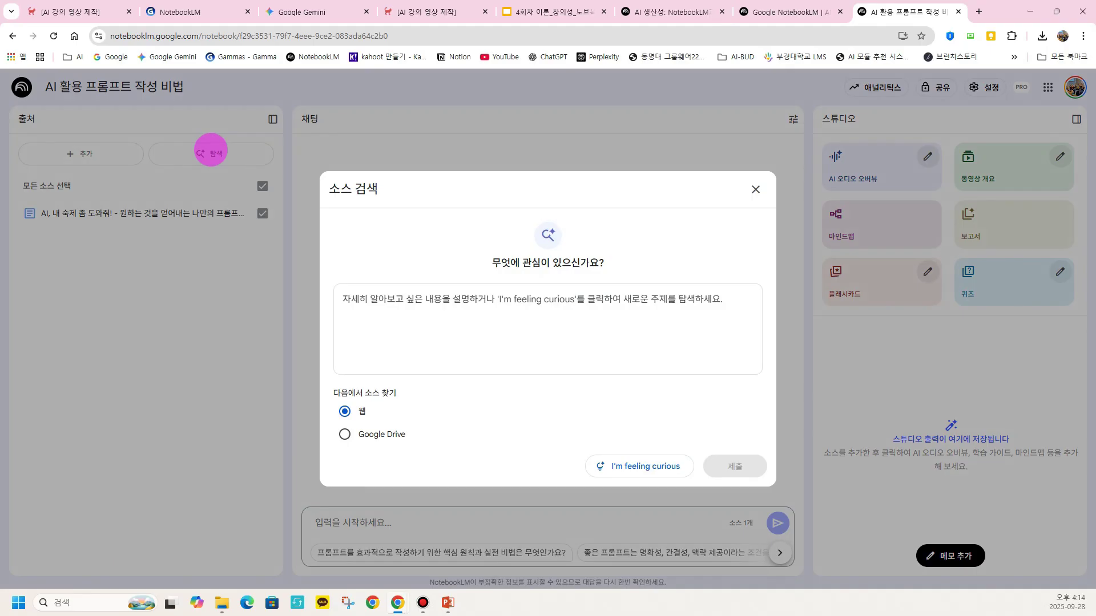
click(443, 308)
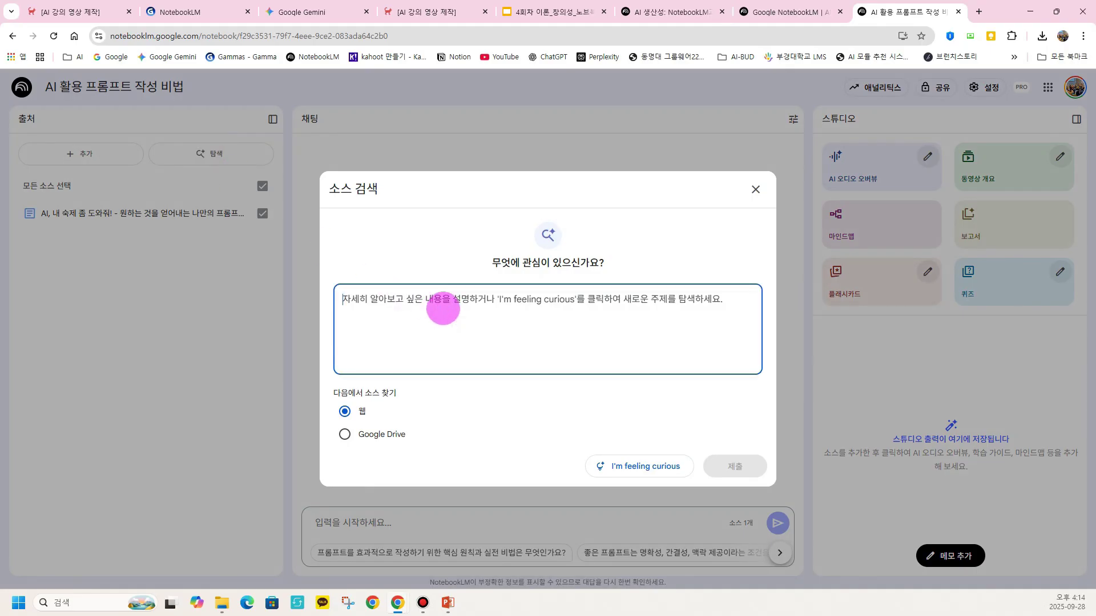
text(AI와 ;ㅍ)
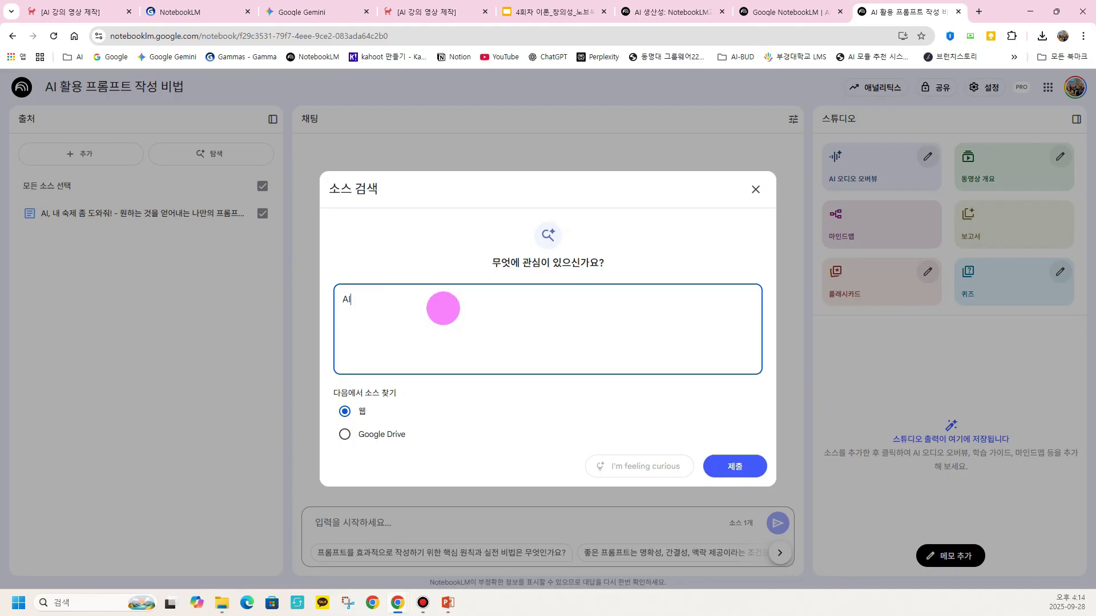
key(BackSpace)
key(BackSpace)
text(프롬)
text(프트)
text(의)
key(BackSpace)
text(를 중학생에게)
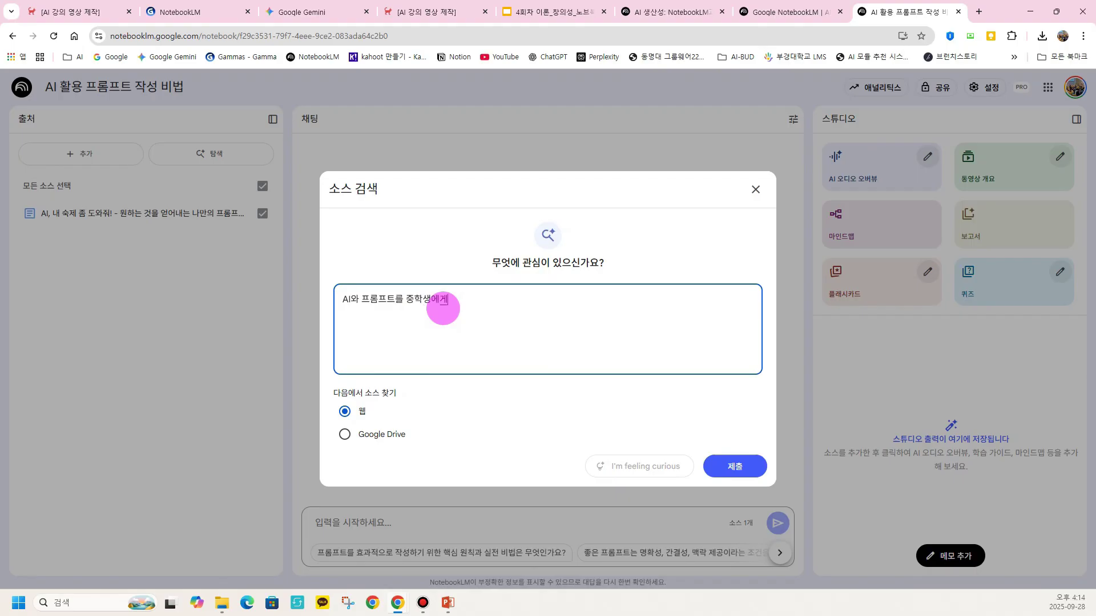
text( ㄱ)
text(교육)
text(시키)
text(기)
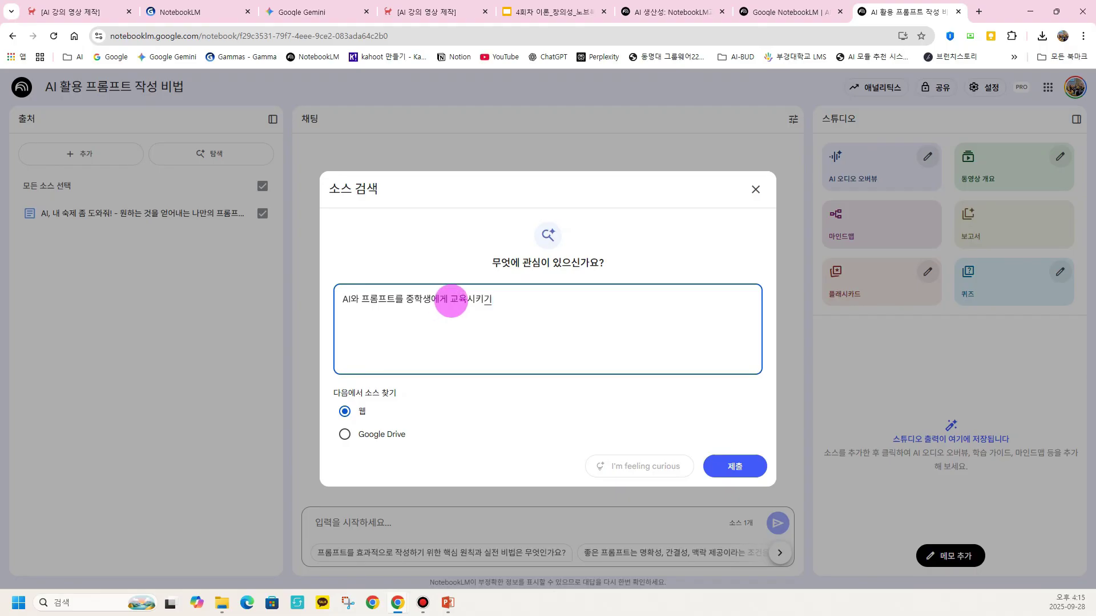
click(733, 466)
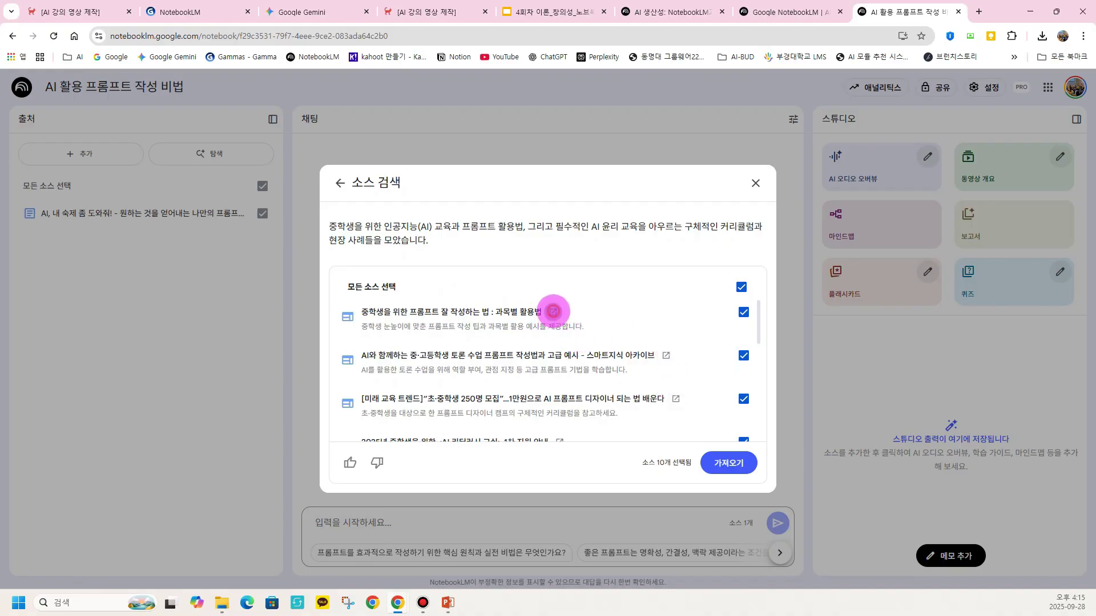
Step: Examine the web page of the found source "중학생을 위한 프롬프트 잘 작성하는 법 : 과목별 활용법" and return to the notebook
click(552, 312)
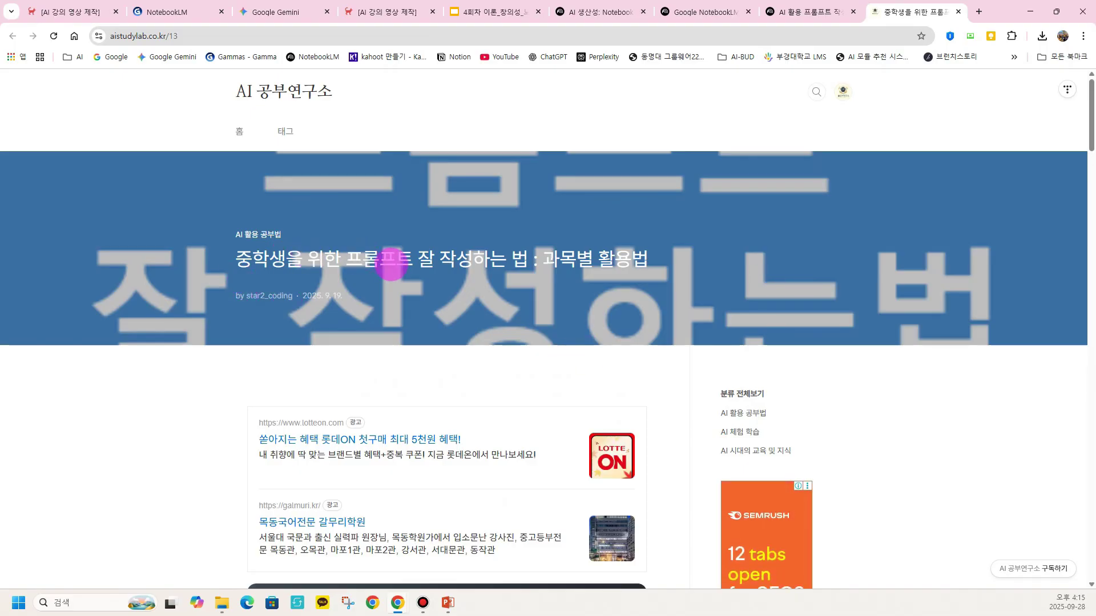
scroll(597, 315, down, 13)
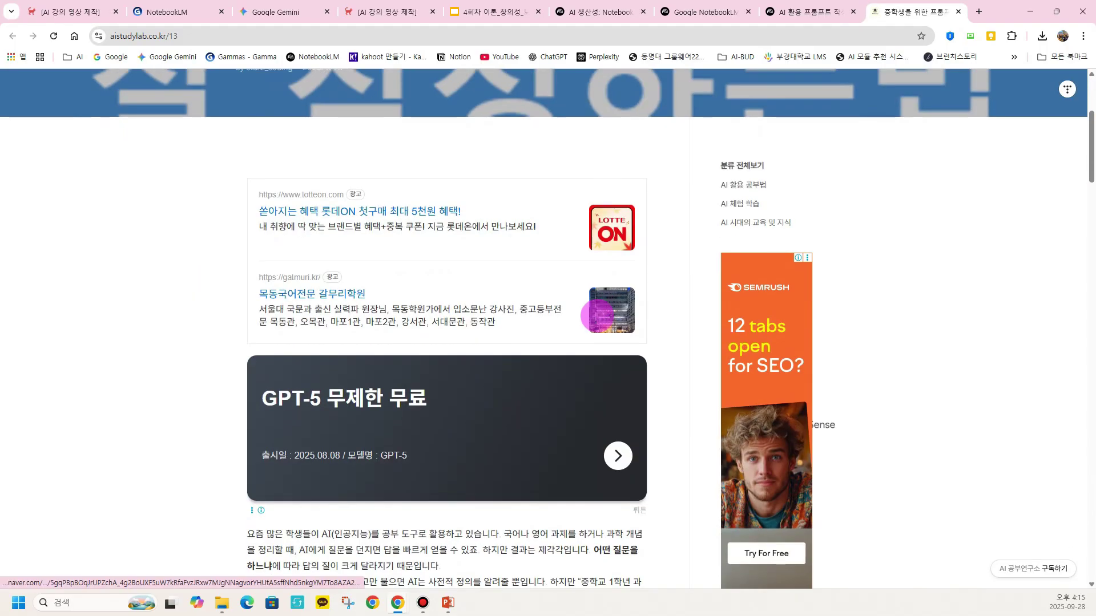
scroll(597, 315, down, 3)
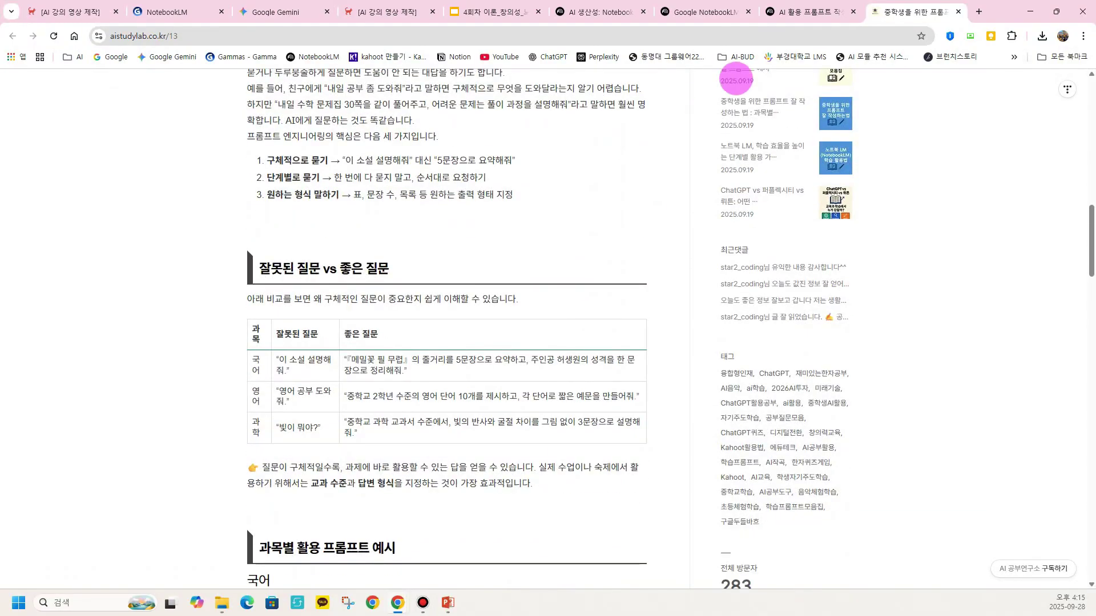
click(780, 12)
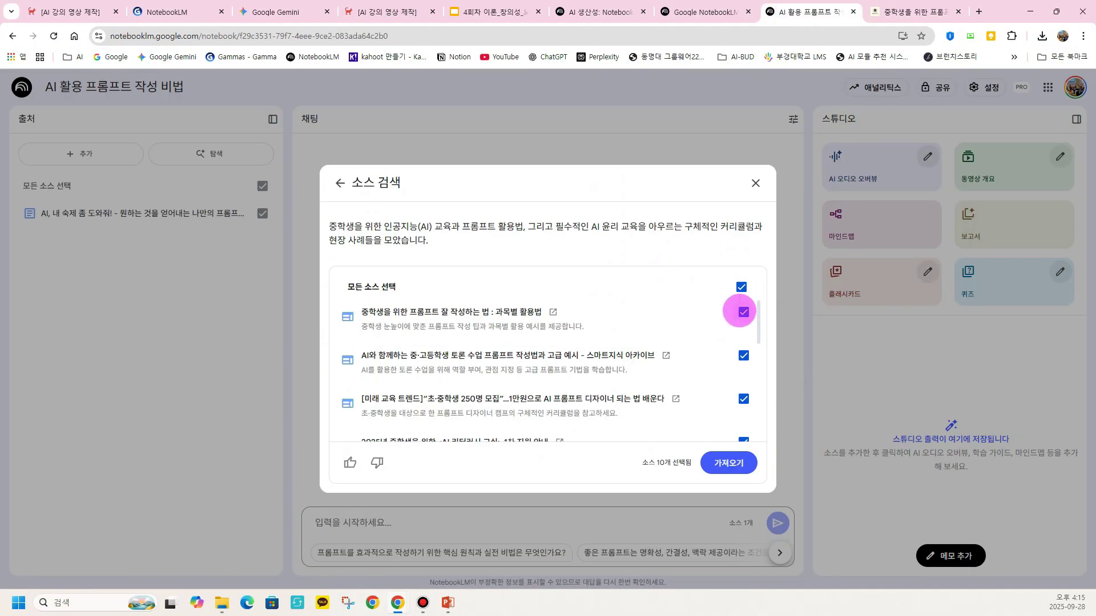
Step: Try limiting the selection to the first two found sources and restore the selection of all sources
click(741, 286)
click(742, 312)
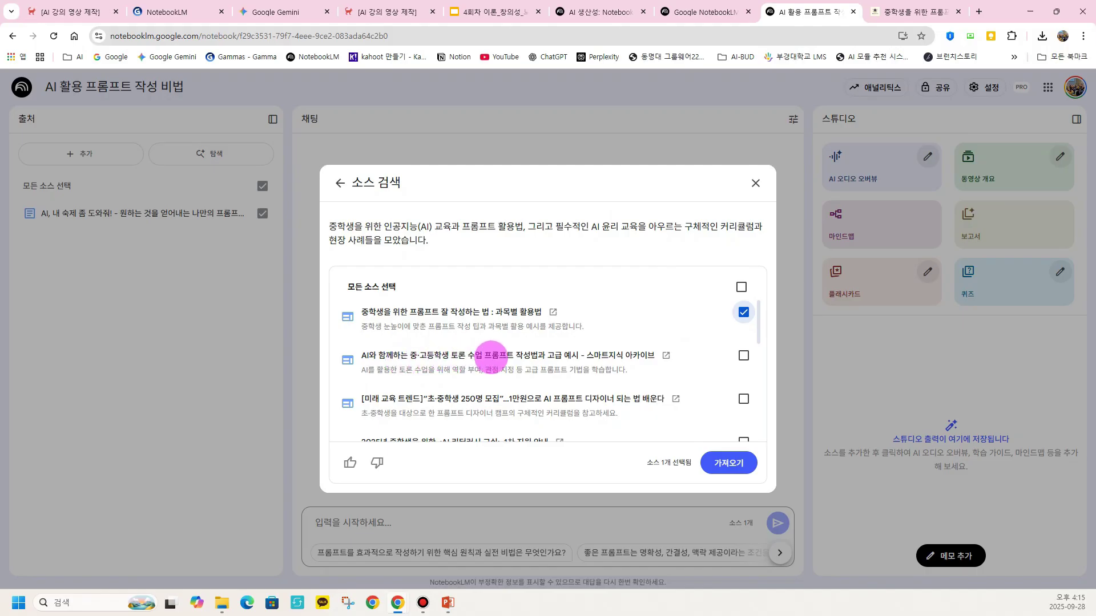
scroll(717, 342, down, 1)
scroll(737, 343, up, 1)
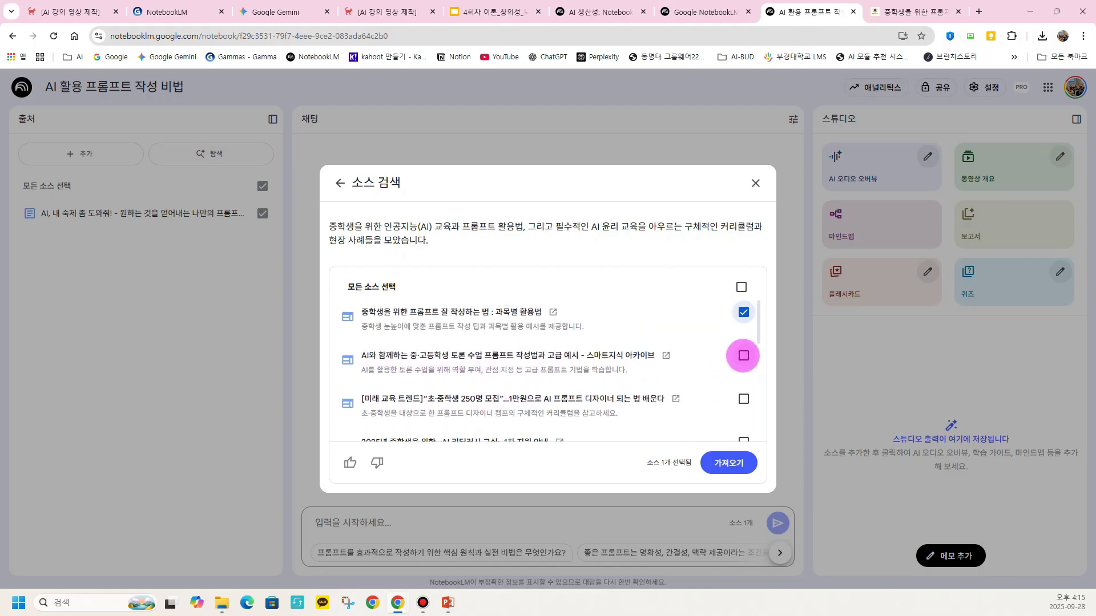
click(743, 355)
scroll(571, 360, down, 1)
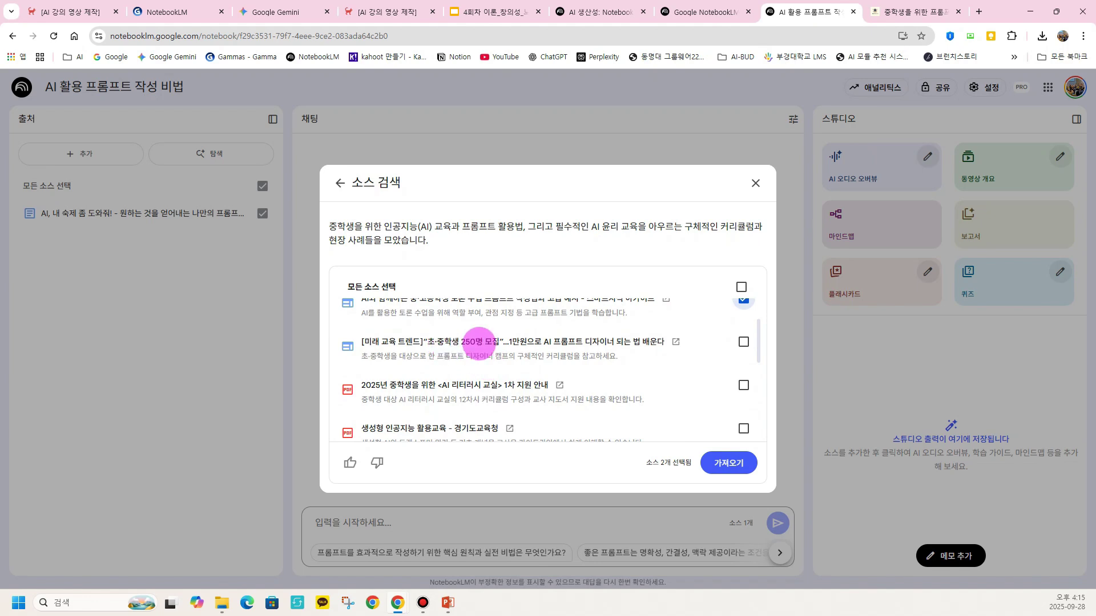
click(741, 287)
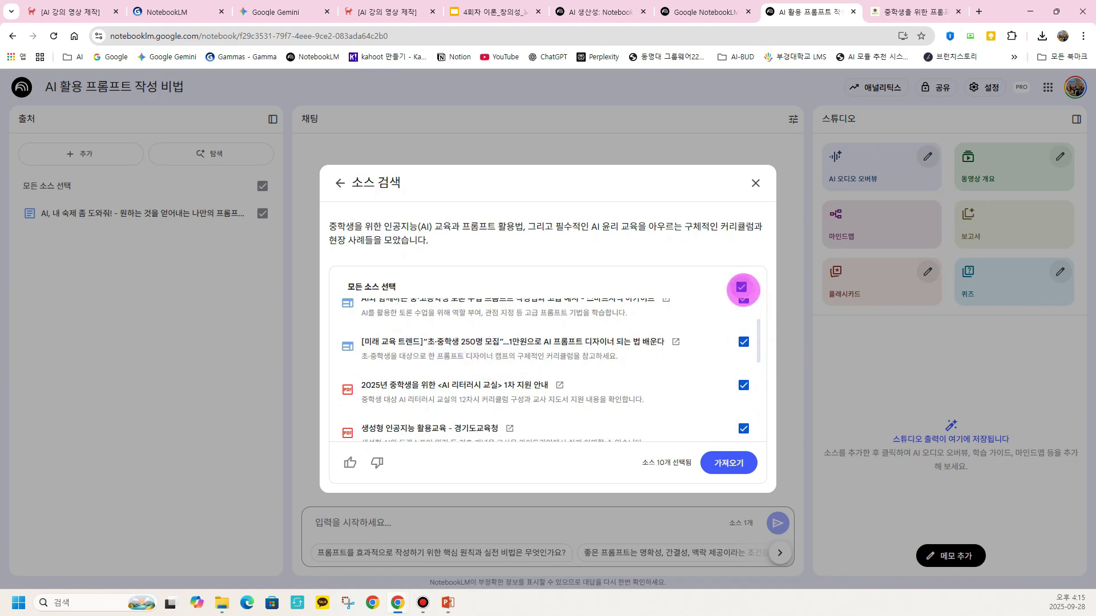
Step: Review the list of found sources and import all of them into the notebook
scroll(550, 377, down, 1)
scroll(550, 374, up, 3)
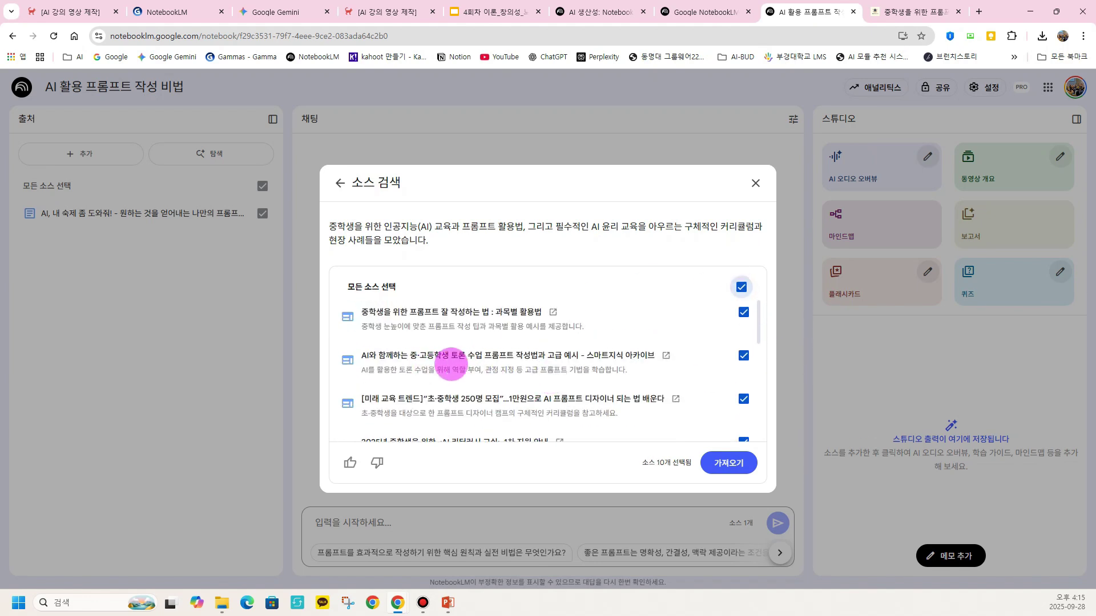
scroll(571, 355, down, 2)
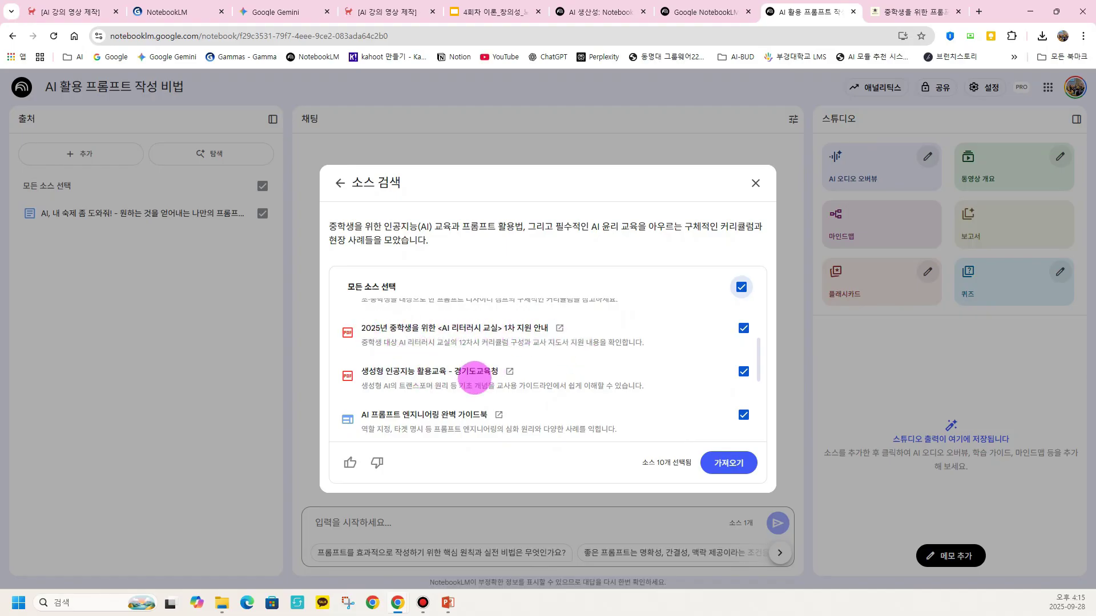
scroll(503, 375, down, 3)
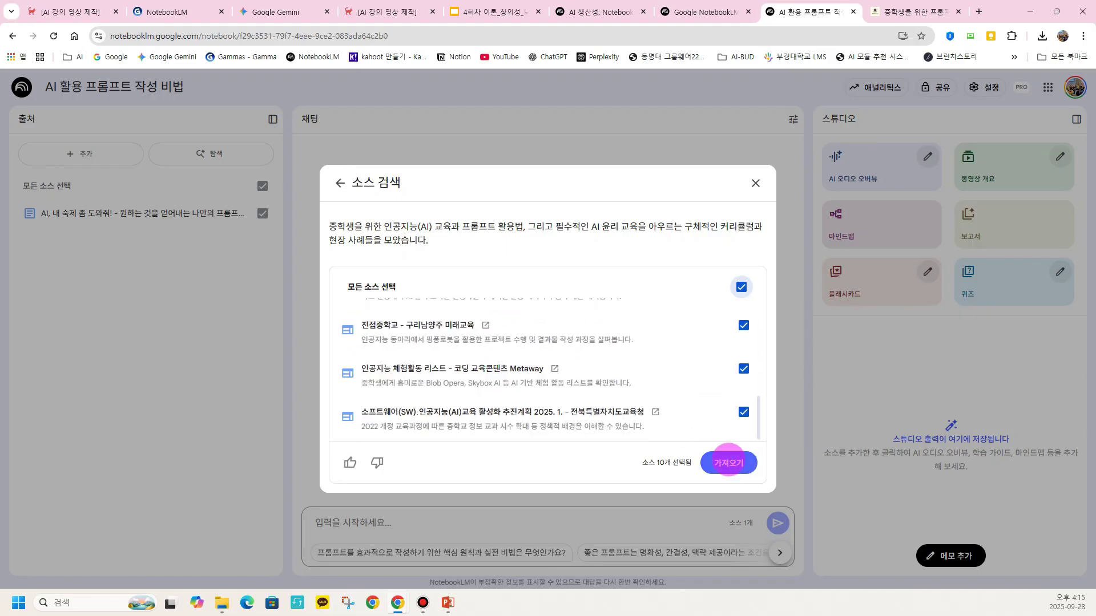
click(728, 461)
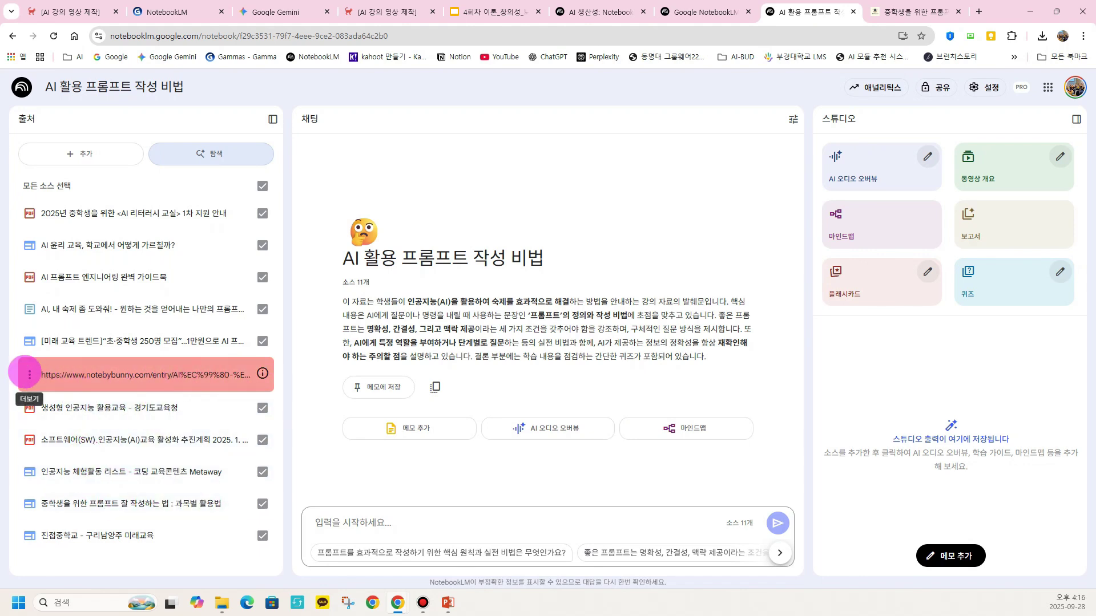
Step: Delete the notebybunny.com link from the notebook's source list
click(29, 375)
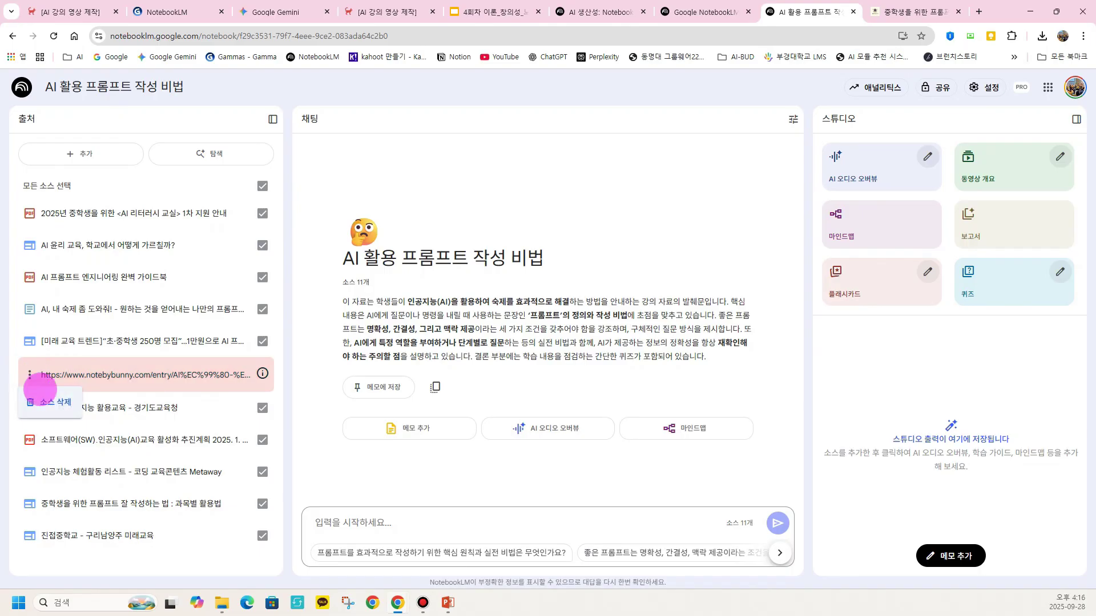
click(49, 403)
click(999, 353)
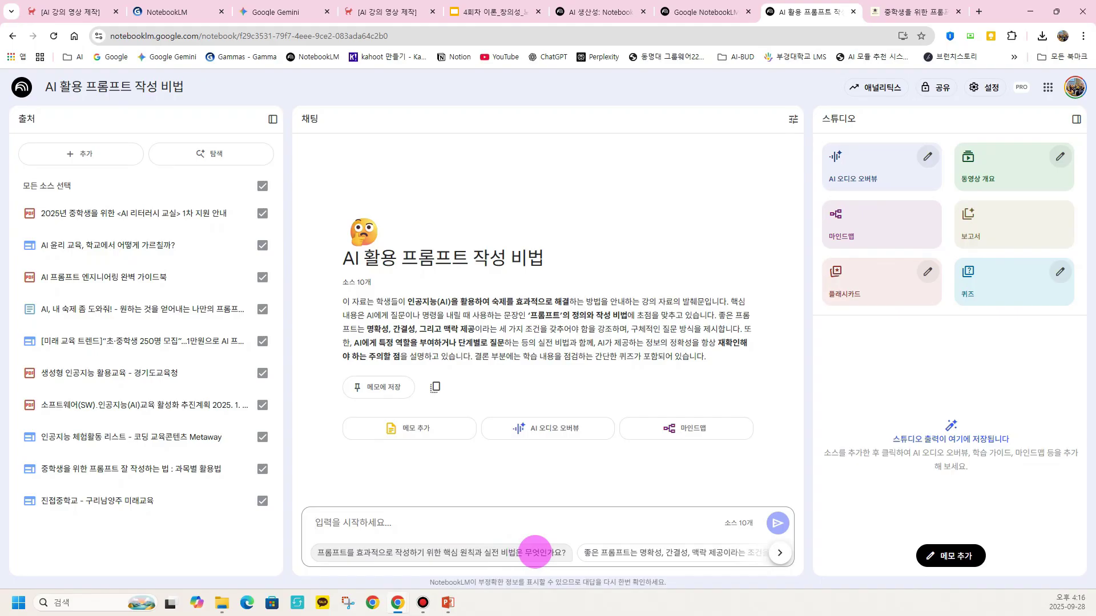
Step: Ask the suggested chat question "프롬프트를 효과적으로 작성하기 위한 핵심 원칙과 실전 비법은 무엇인가요?"
click(534, 552)
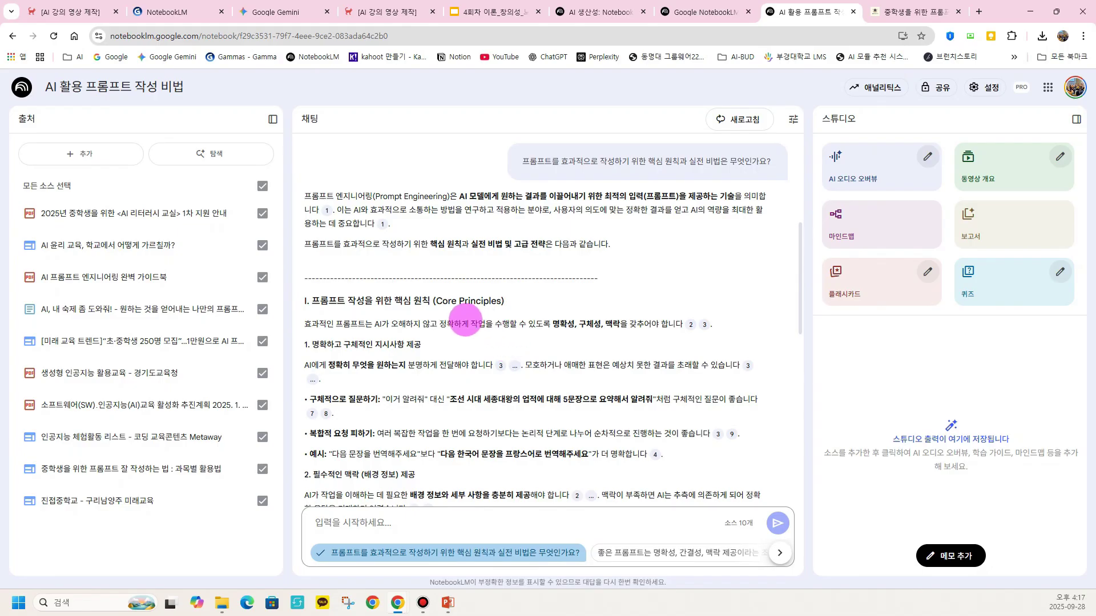
Step: Read through the chat answer on prompt-writing principles and preview the source passages behind its citations
scroll(465, 317, down, 2)
scroll(465, 320, down, 1)
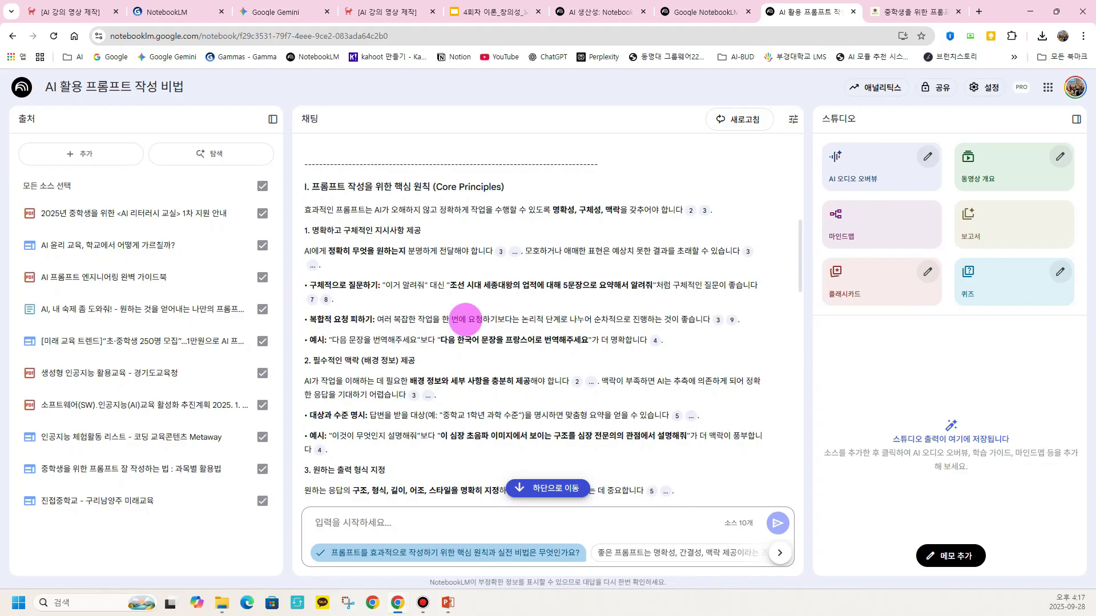
mouse_move(705, 211)
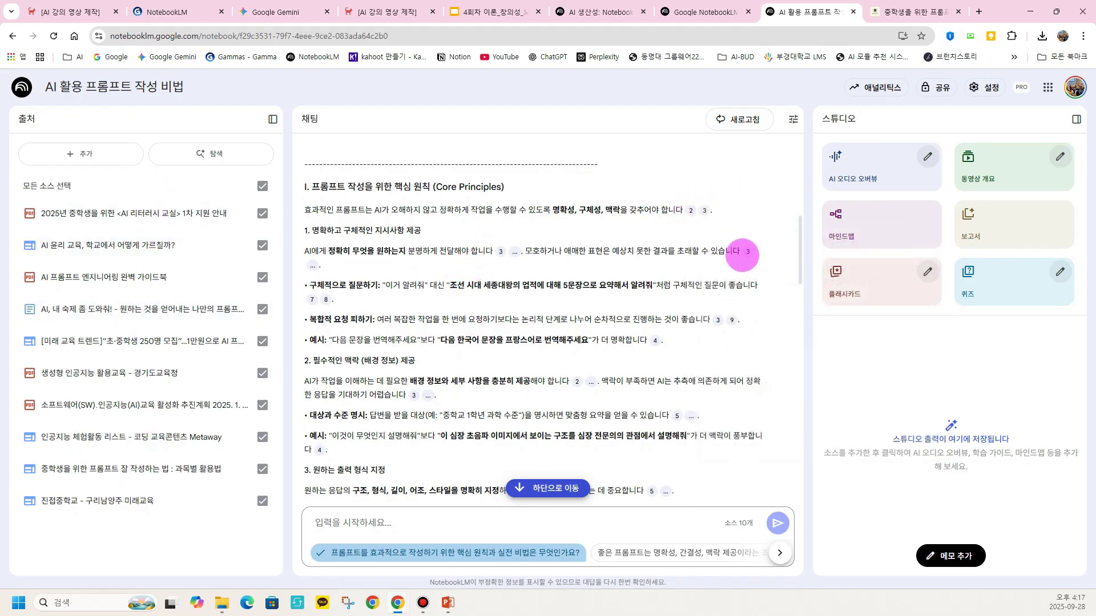
scroll(377, 303, down, 1)
scroll(377, 303, up, 1)
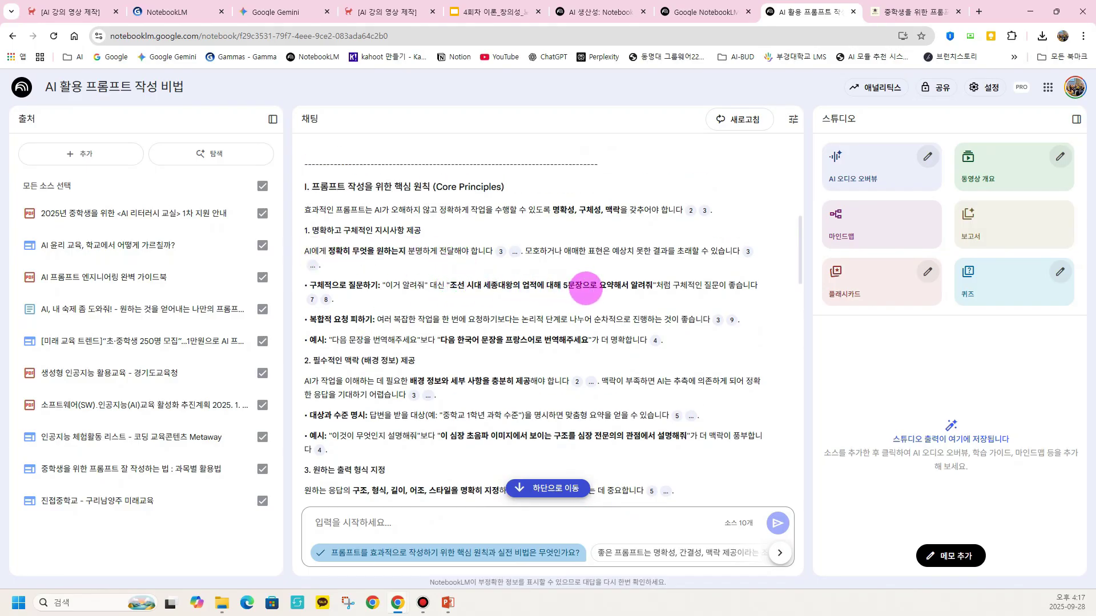
mouse_move(313, 299)
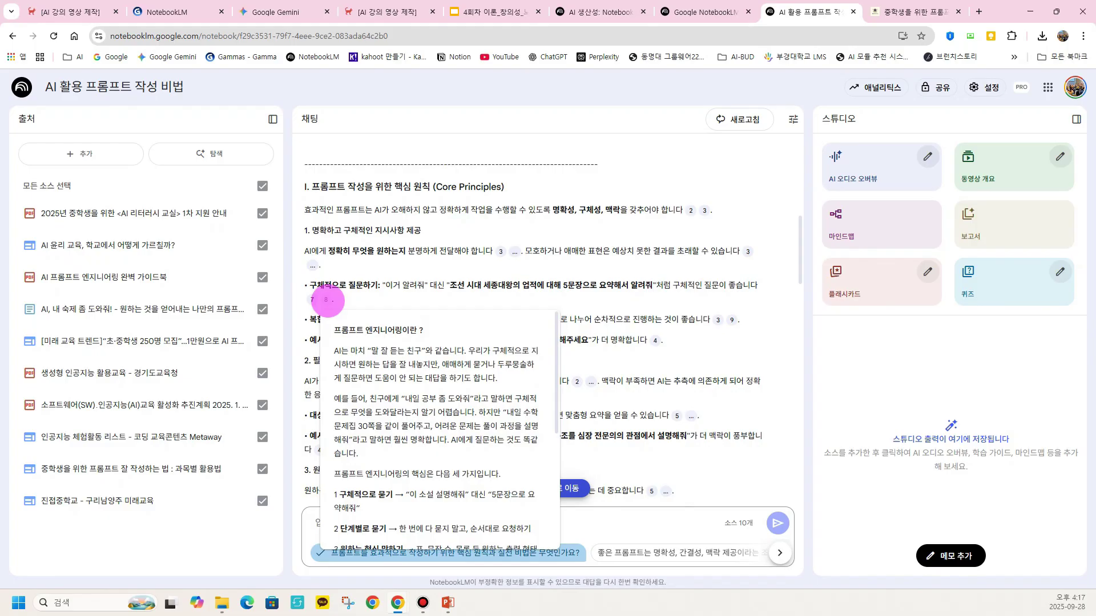
scroll(567, 310, down, 1)
mouse_move(579, 324)
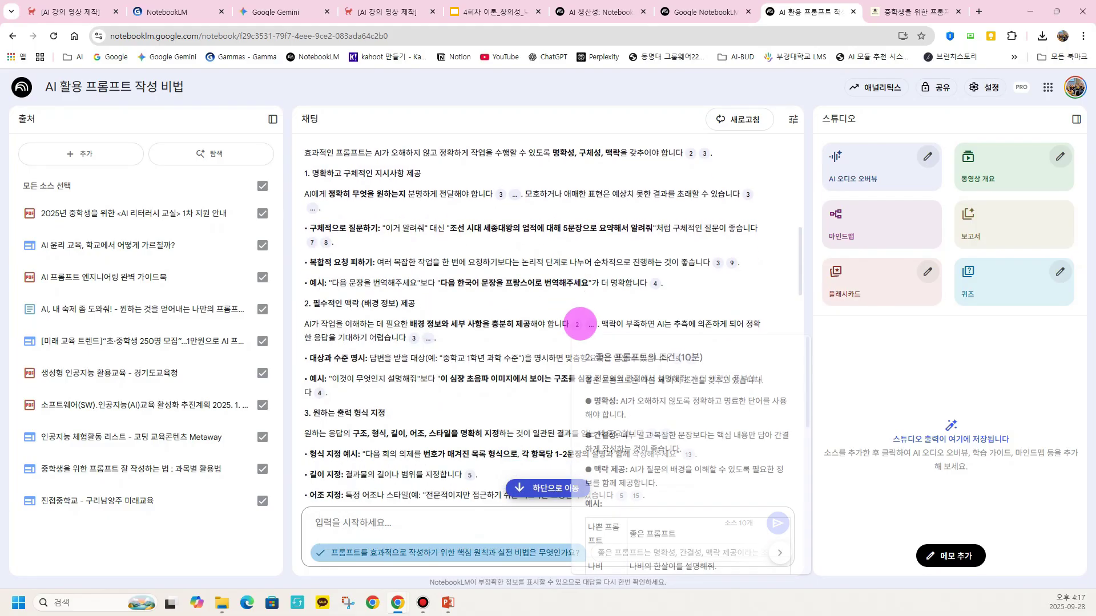
scroll(500, 346, down, 3)
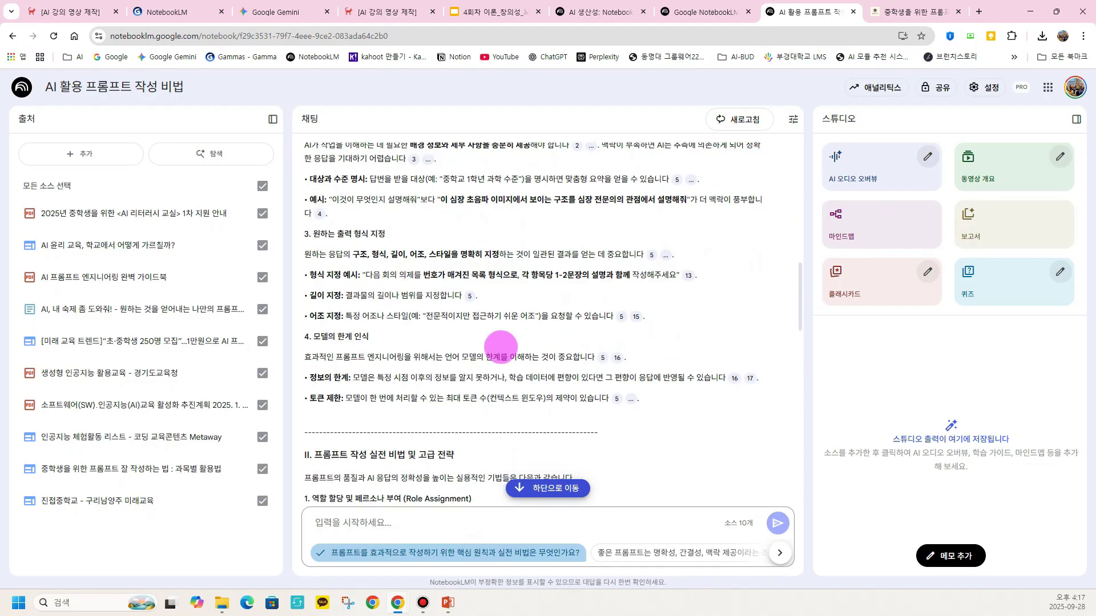
scroll(500, 346, down, 2)
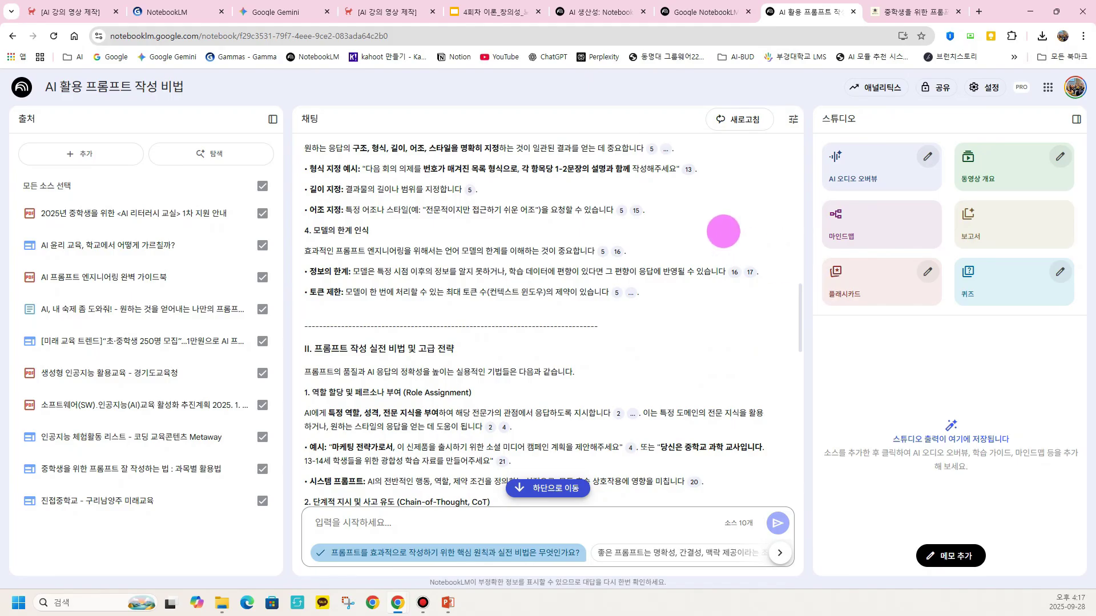
click(763, 195)
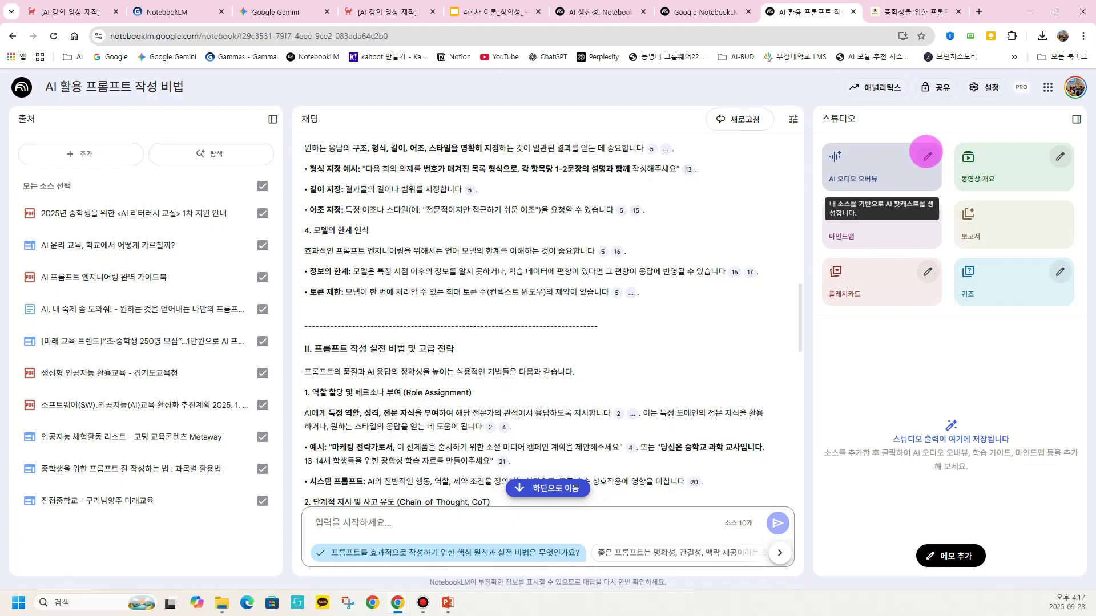
Step: Customize the audio overview with the short length (짧게) and 한국어 as its language
click(927, 154)
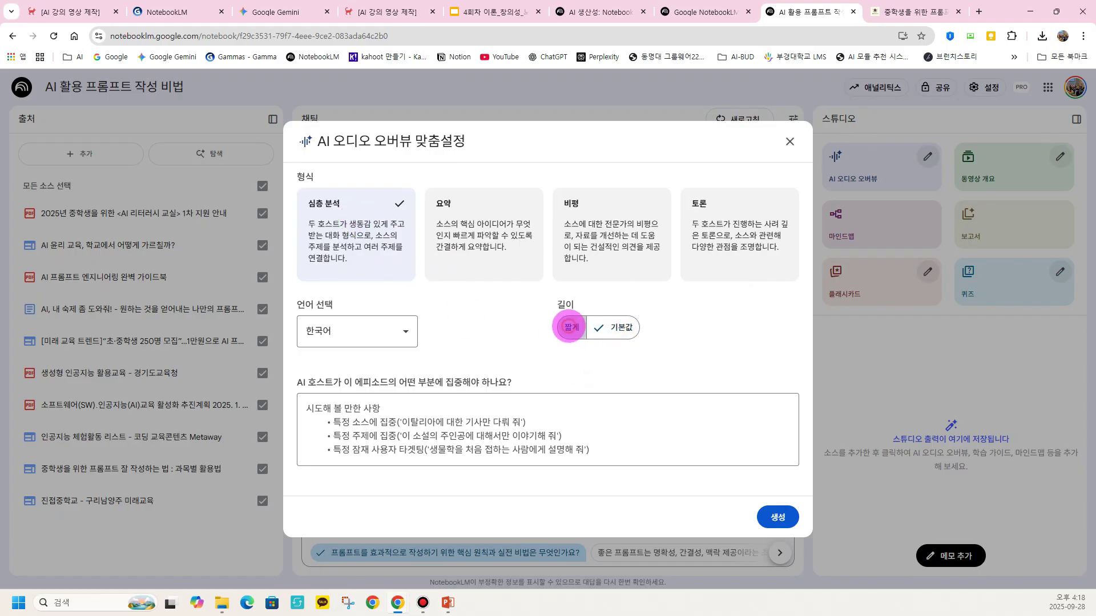
click(404, 331)
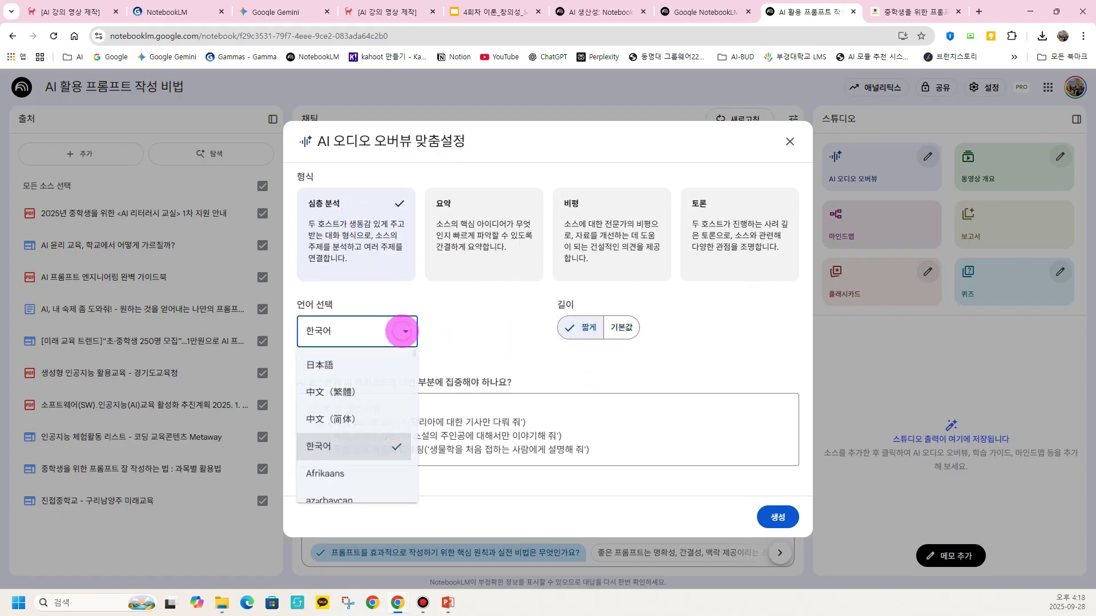
scroll(388, 396, down, 5)
scroll(388, 393, up, 5)
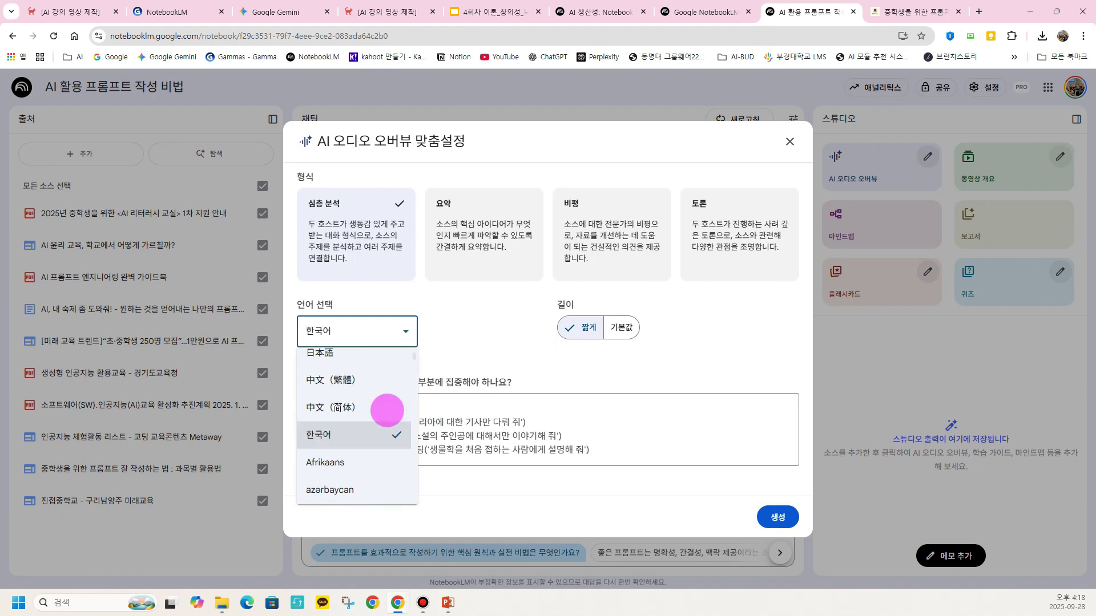
click(371, 447)
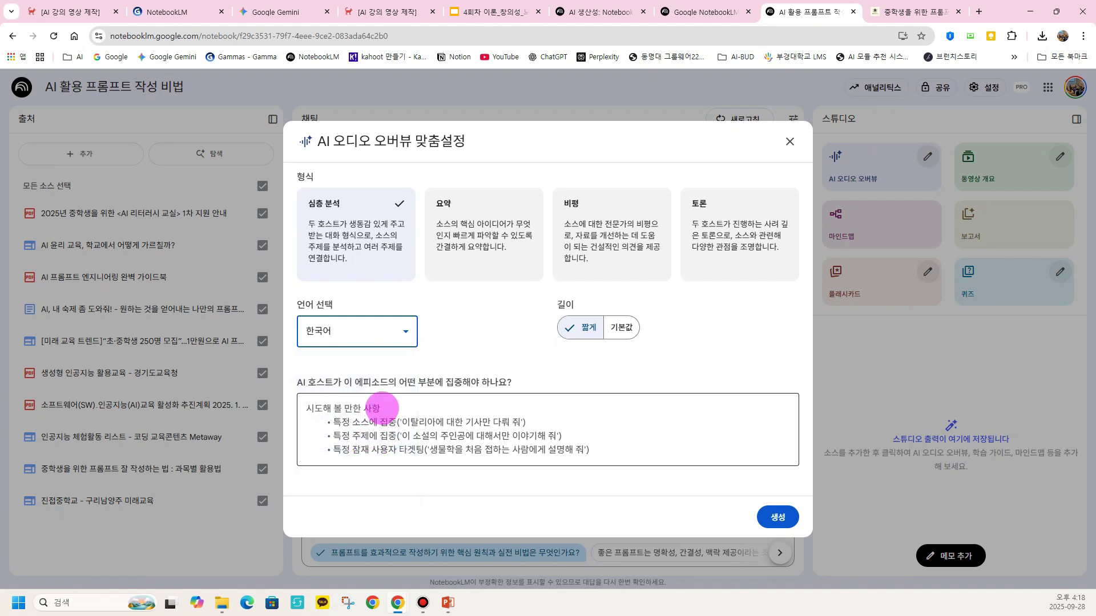
Step: Enter the audio hosts' focus as "청취자가 중학생" and "예시를 많이 들어서", and generate the audio overview
click(381, 408)
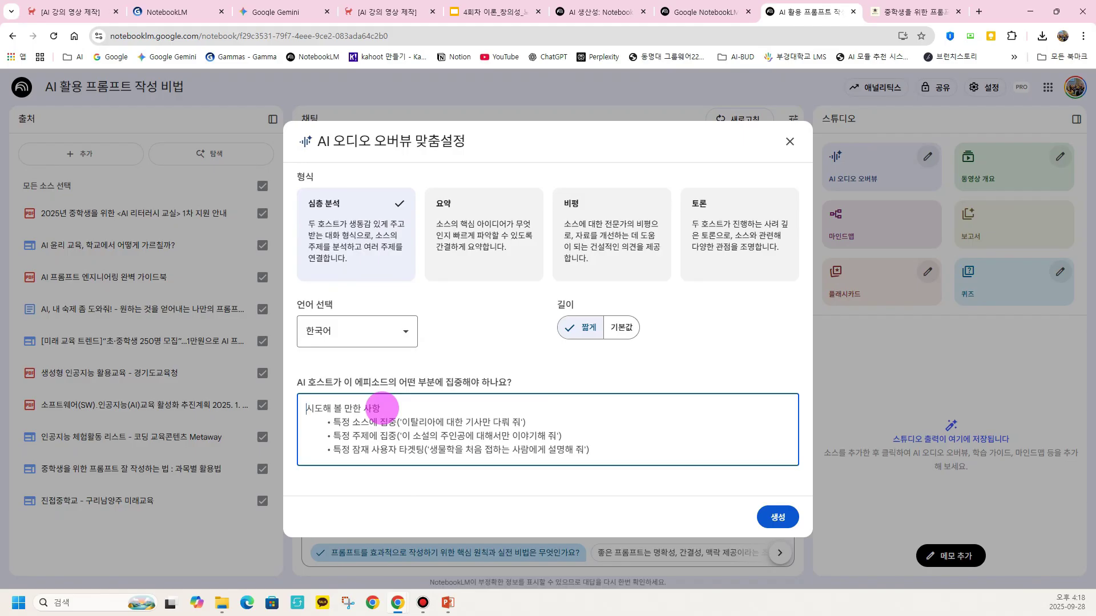
text(중)
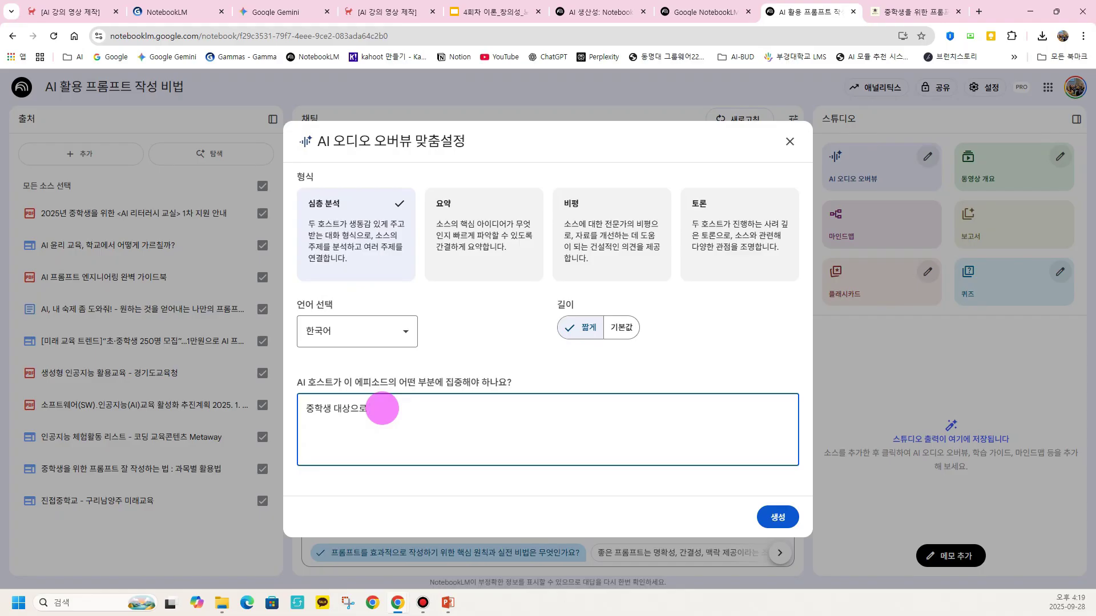
text(학생)
key(BackSpace)
key(BackSpace)
key(BackSpace)
text(청취자가 중학생)
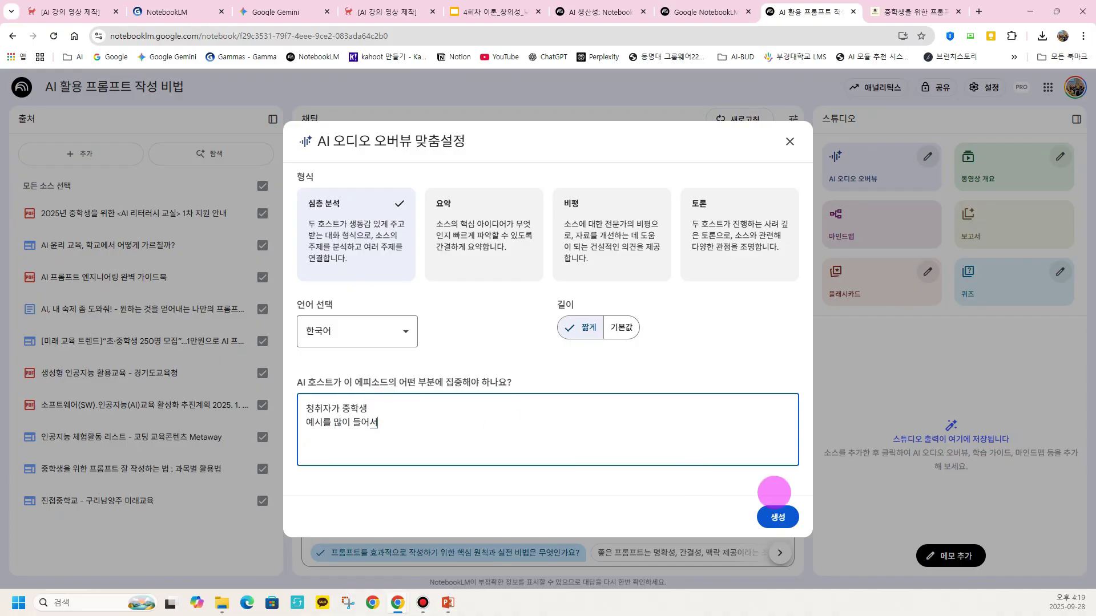
click(777, 516)
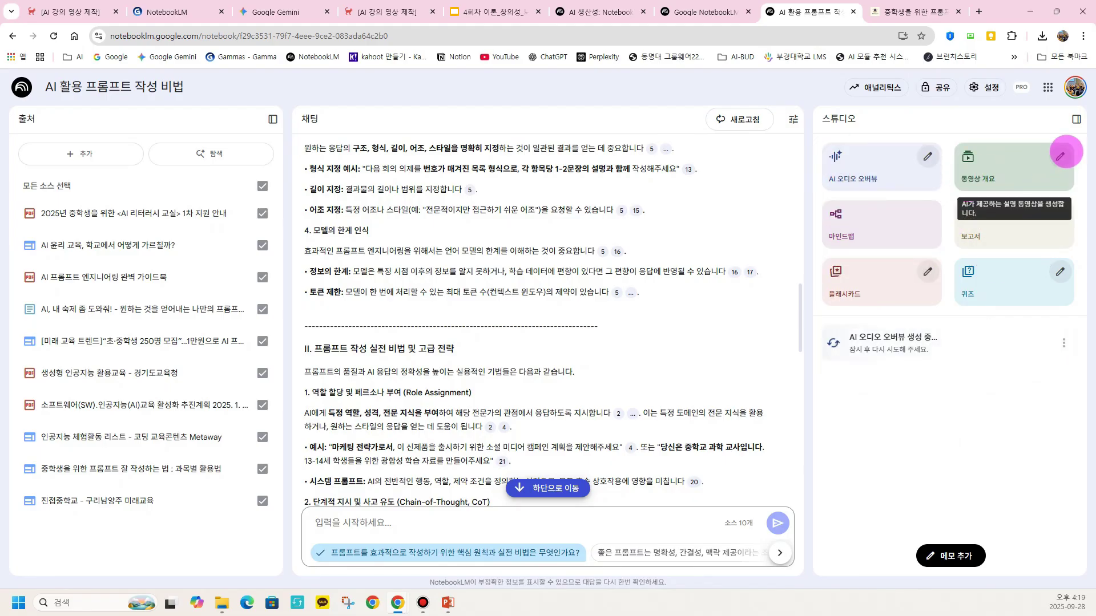
Step: Limit the selection to the source "중학생을 위한 프롬프트 잘 작성하는 법 : 과목별 활용법" and generate a video overview with default settings
click(1060, 154)
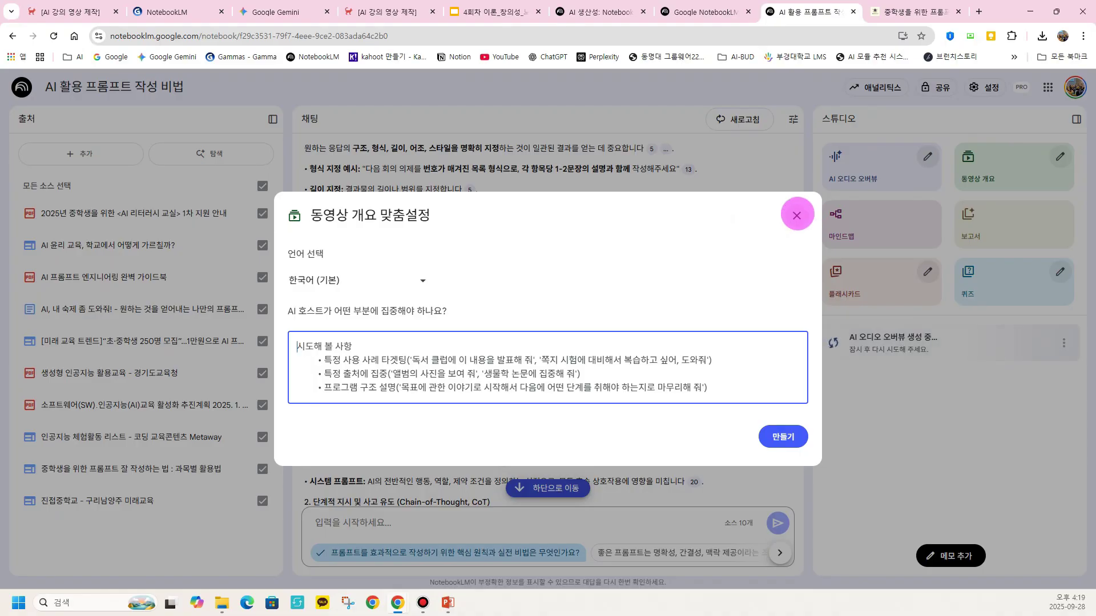
click(797, 215)
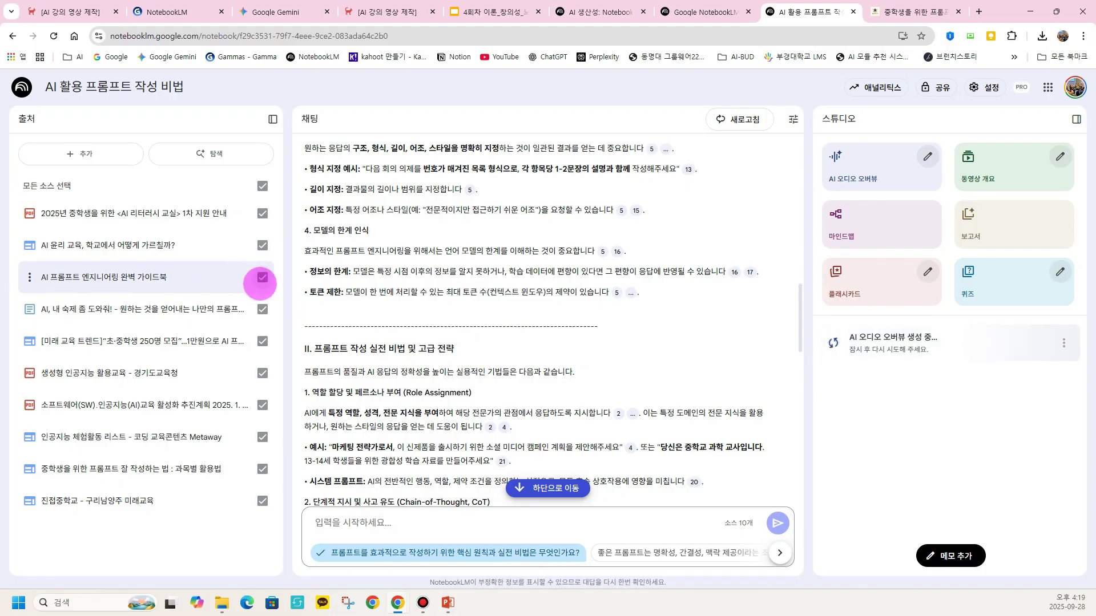
click(262, 186)
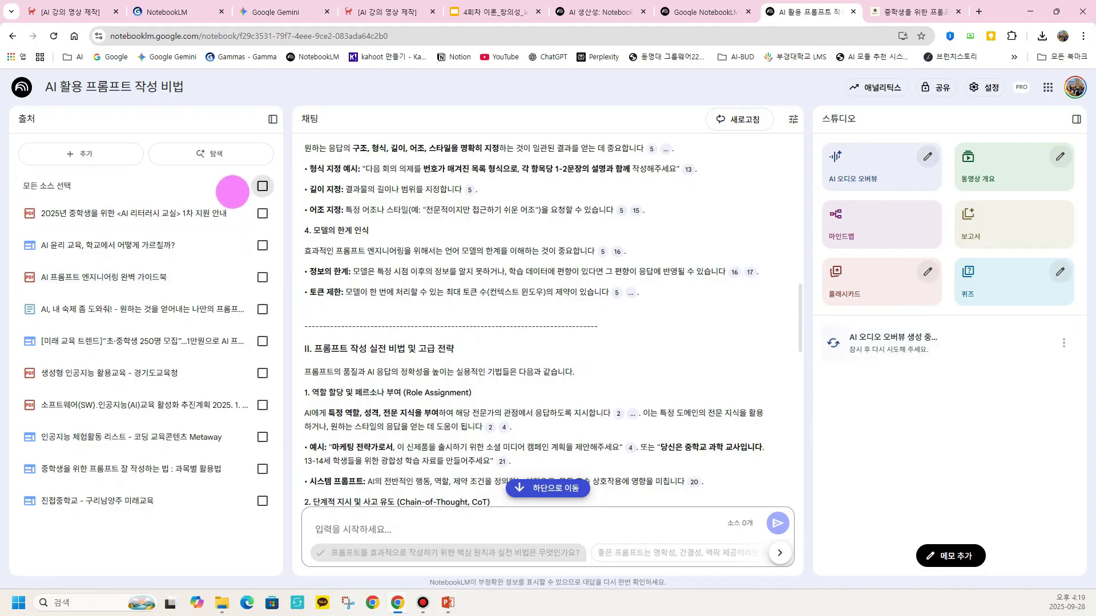
click(262, 186)
click(262, 186)
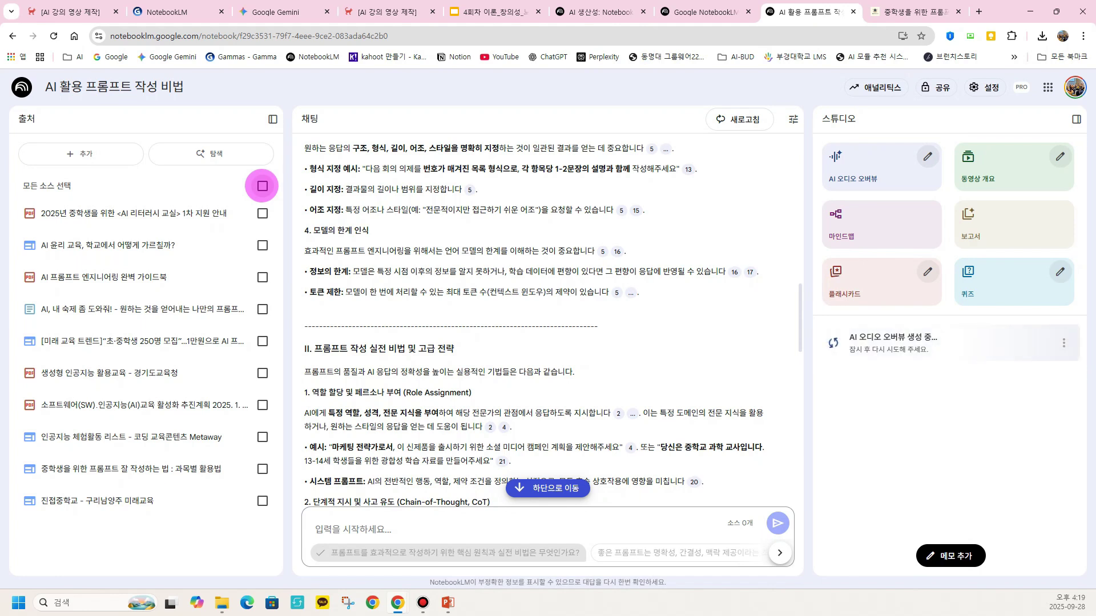
click(263, 186)
click(262, 186)
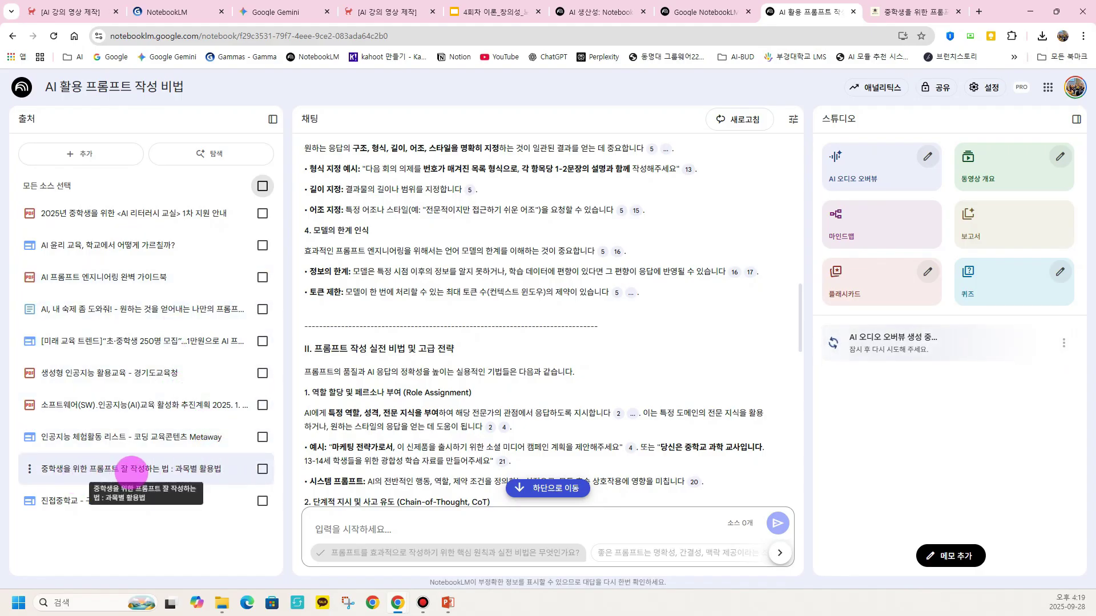
click(263, 469)
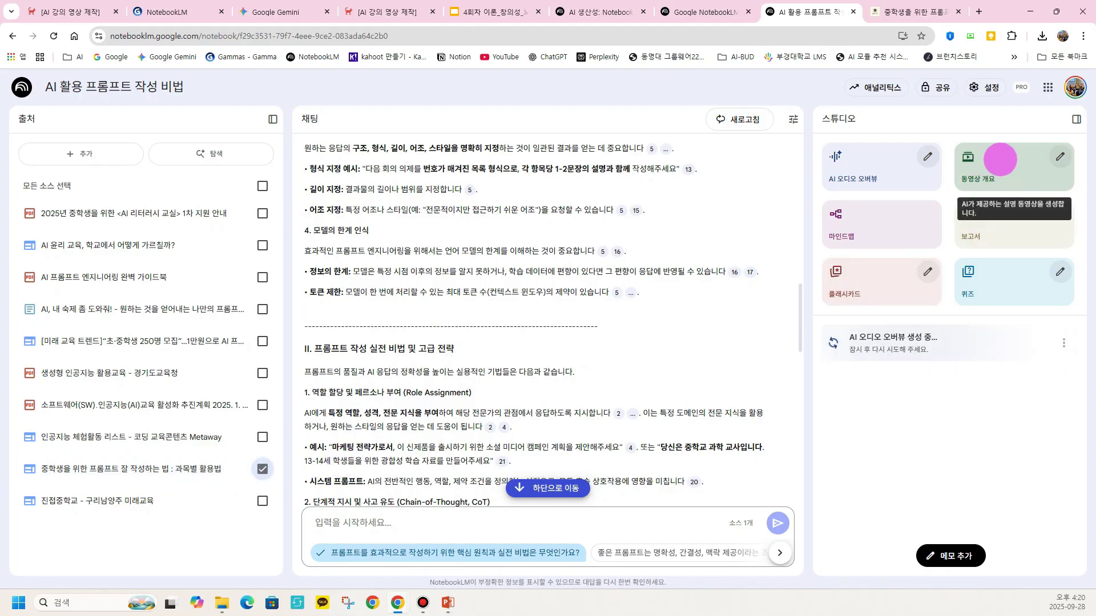
click(999, 160)
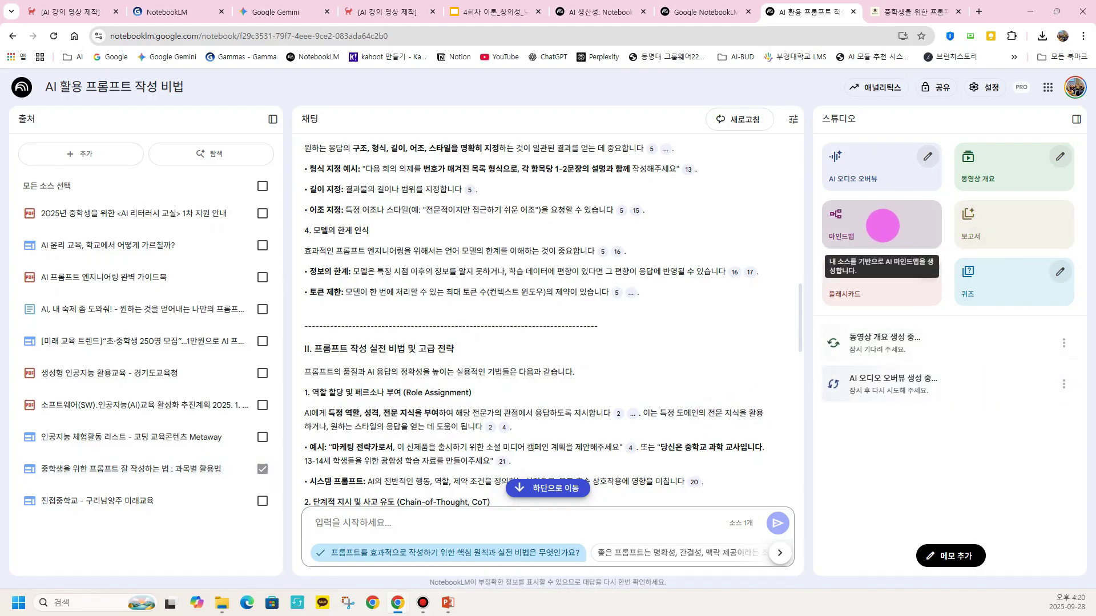
Step: Generate a mind map from the selected source and expand its "프롬프트 엔지니어링의 중요성" branch, including "AI 활용의 기본 도구" and "결과 차이 예시"
click(868, 223)
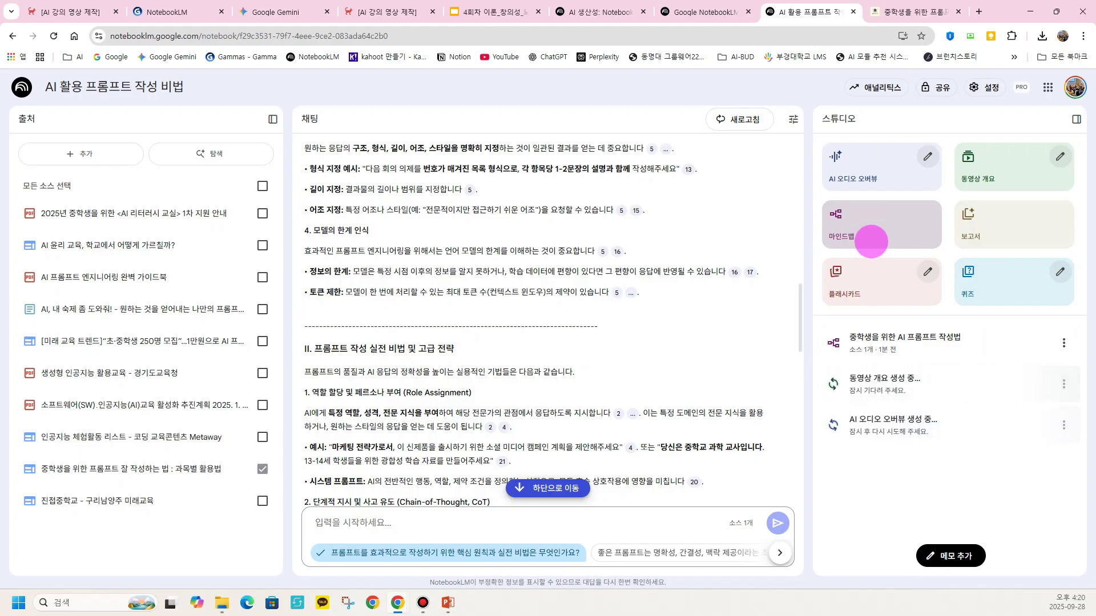
click(884, 343)
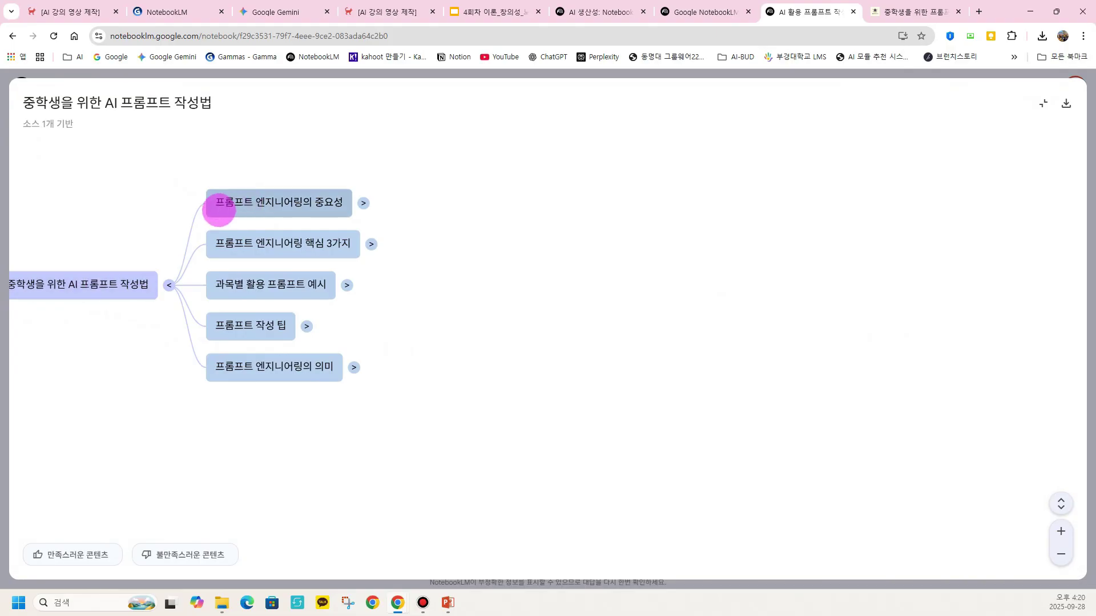
click(363, 203)
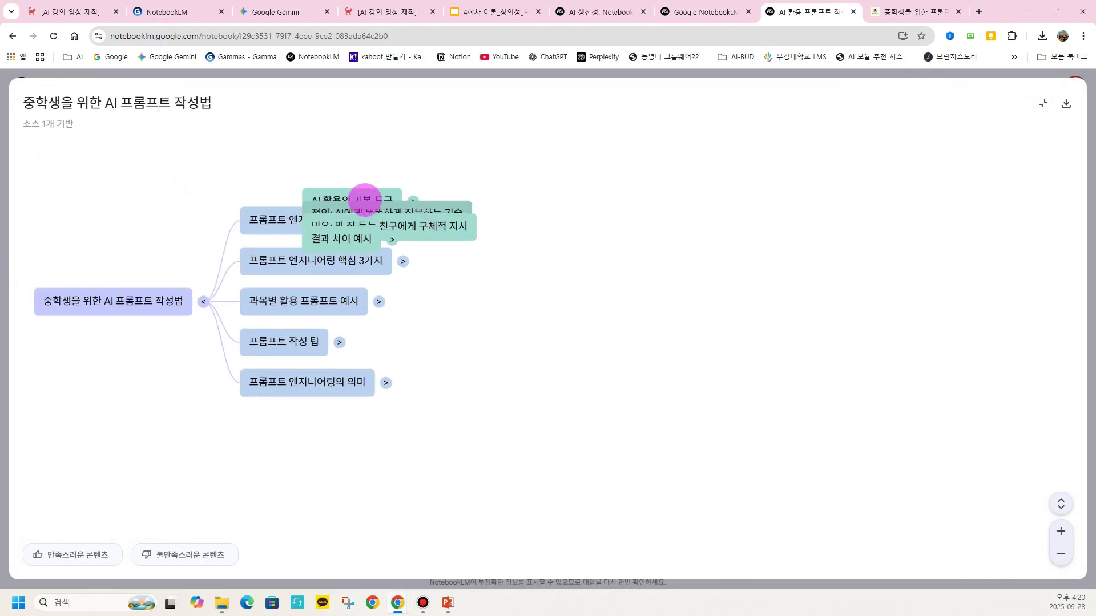
click(753, 266)
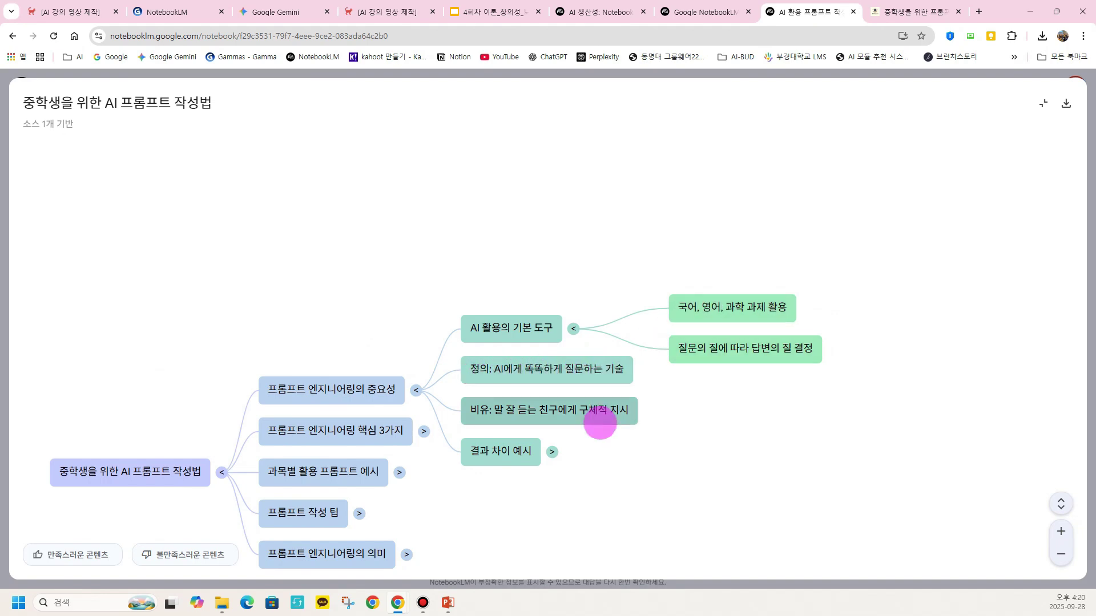
click(552, 451)
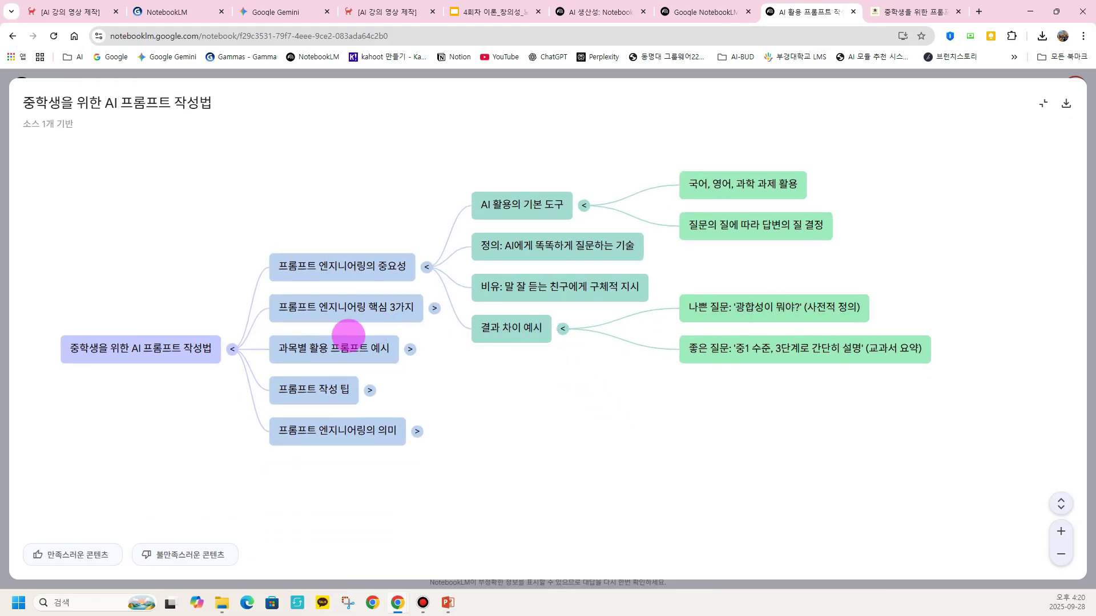
Step: Expand the mind map's "프롬프트 엔지니어링 핵심 3가지", "과목별 활용 프롬프트 예시" (국어, 영어, 과학) and "프롬프트 작성 팁" branches
click(434, 307)
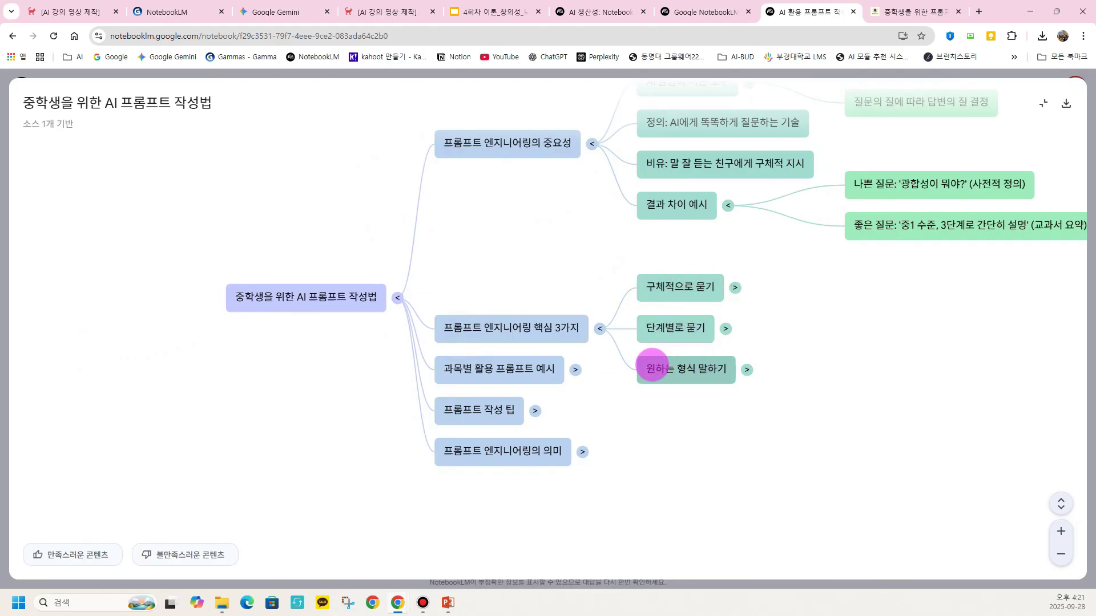
click(575, 369)
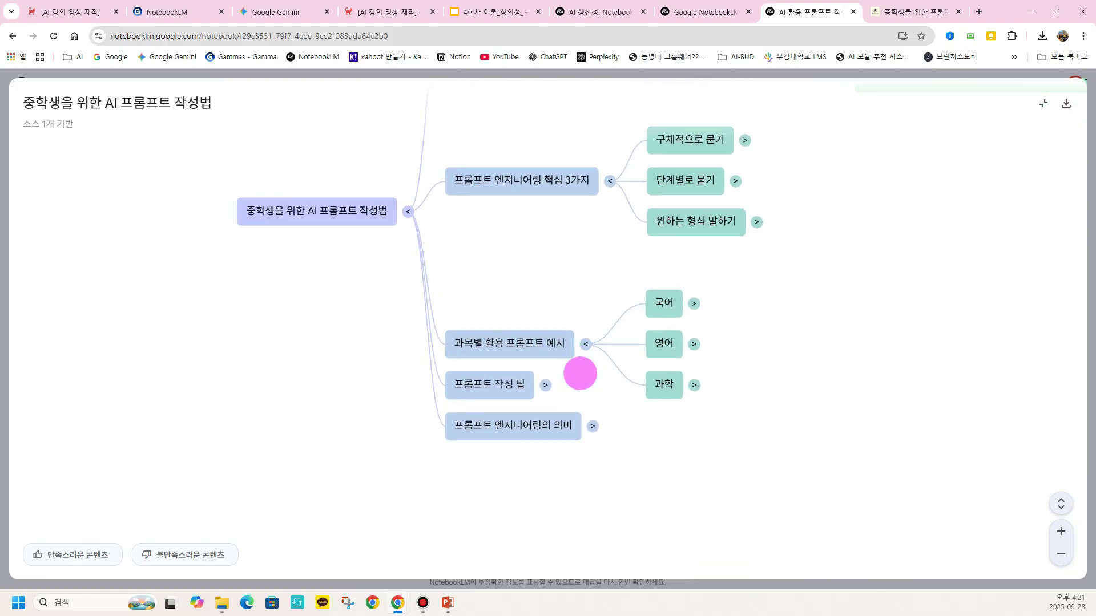
click(697, 288)
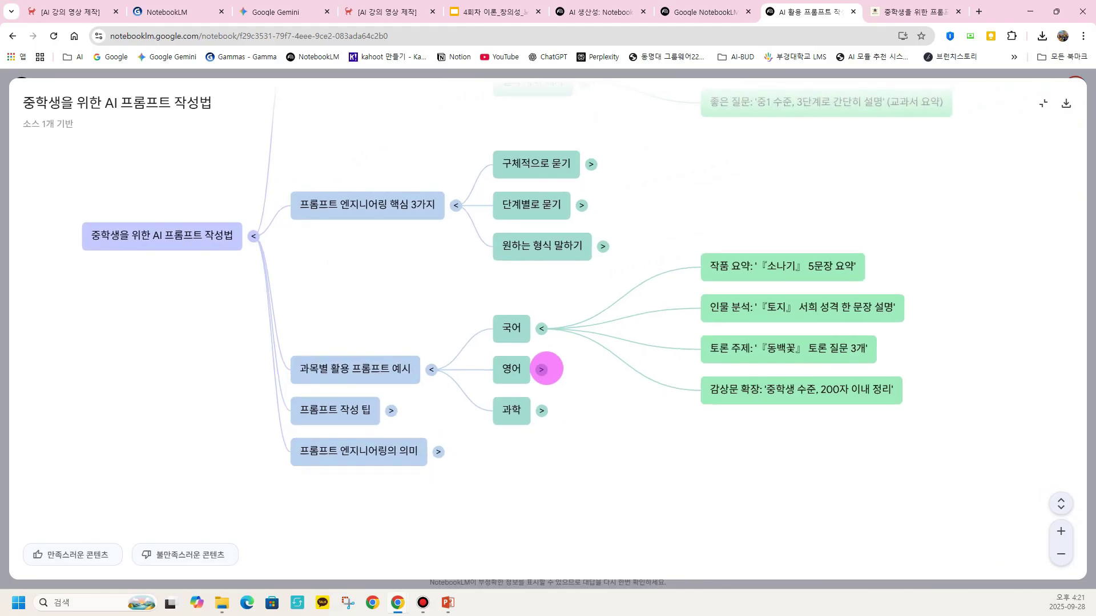
click(547, 368)
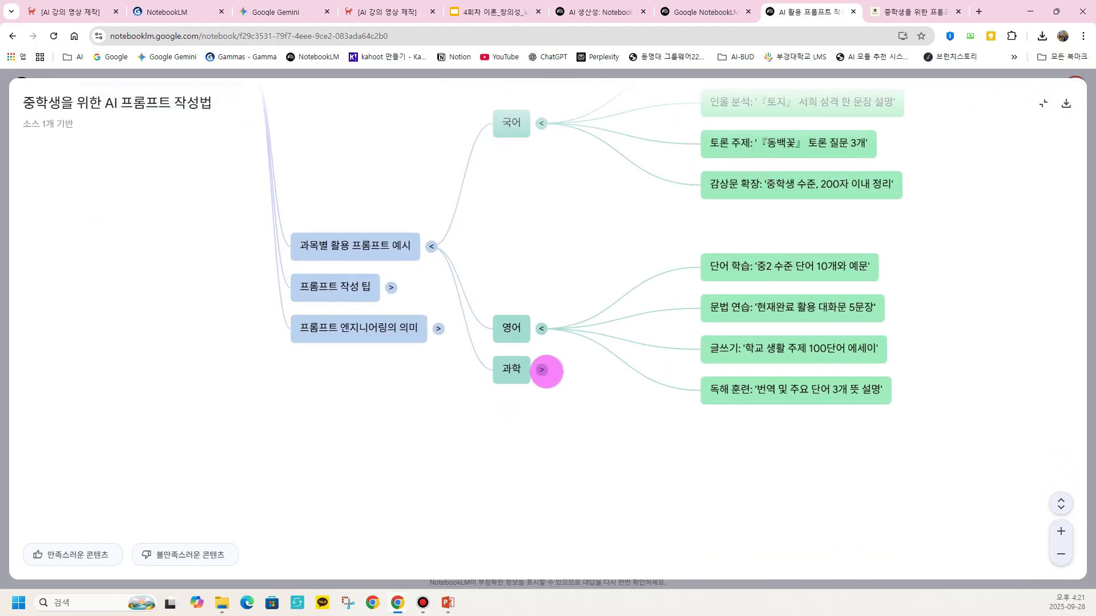
click(542, 369)
scroll(809, 388, up, 2)
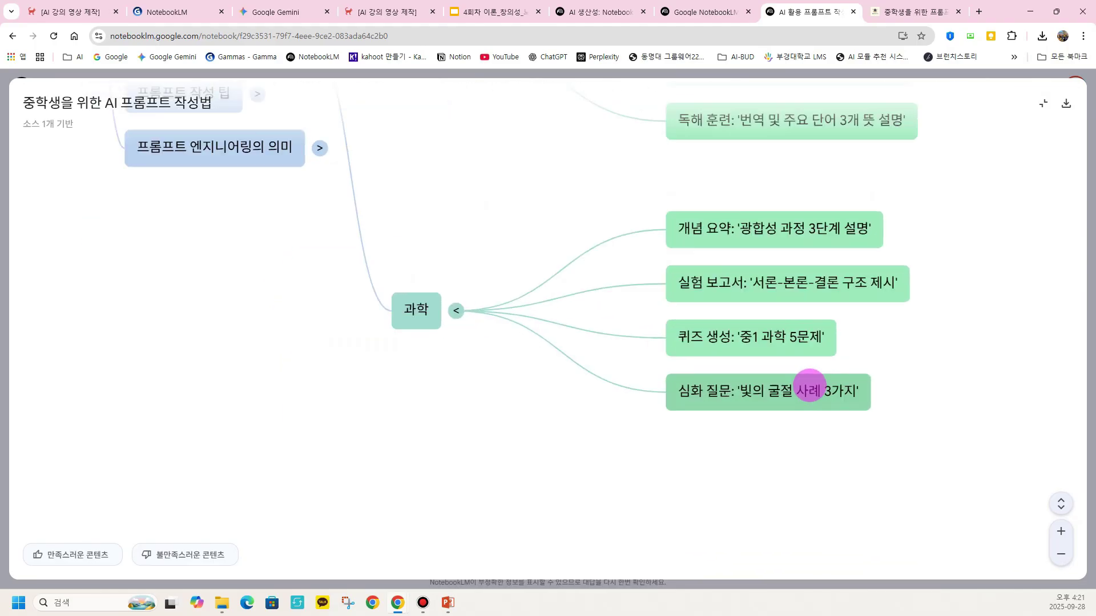
scroll(856, 348, down, 1)
scroll(944, 265, up, 3)
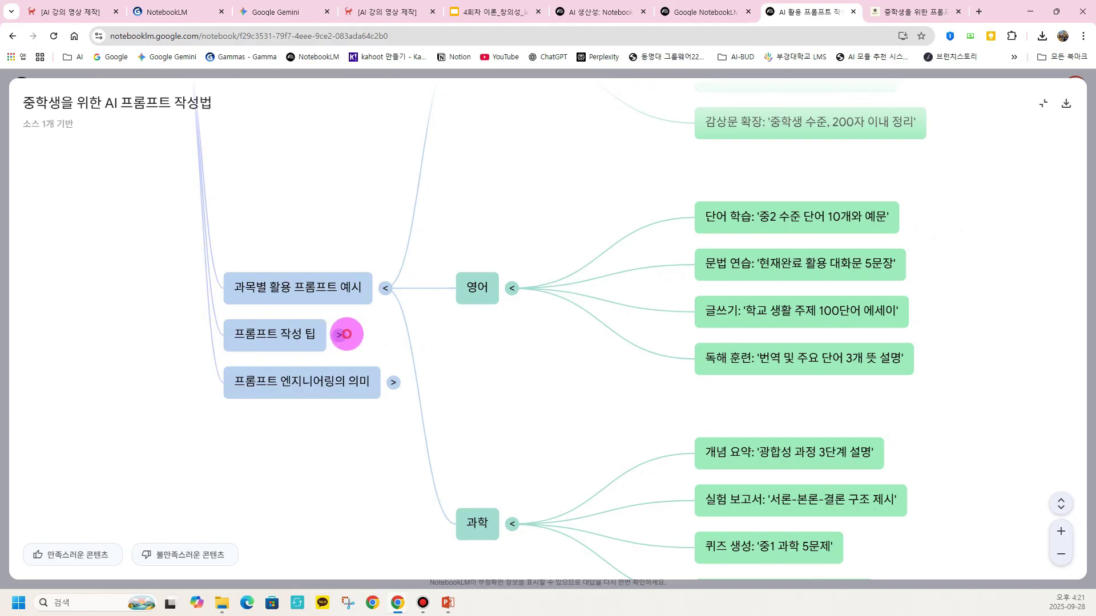
click(339, 335)
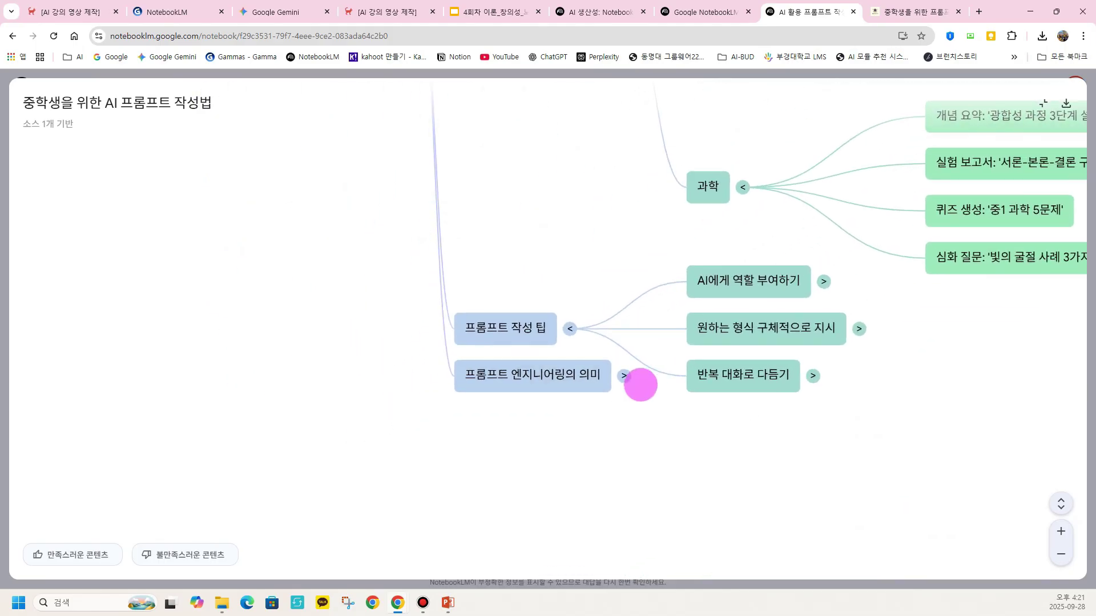
Step: Expand the "AI에게 역할 부여하기" and "원하는 형식 구체적으로 지시" nodes under the mind map's "프롬프트 작성 팁" branch
click(824, 282)
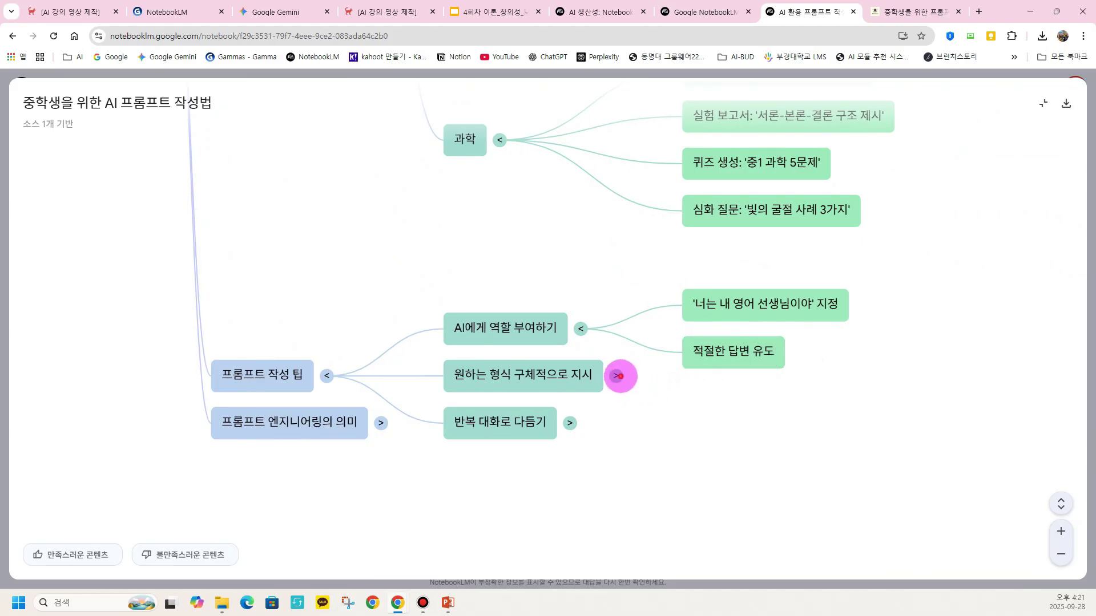
click(616, 376)
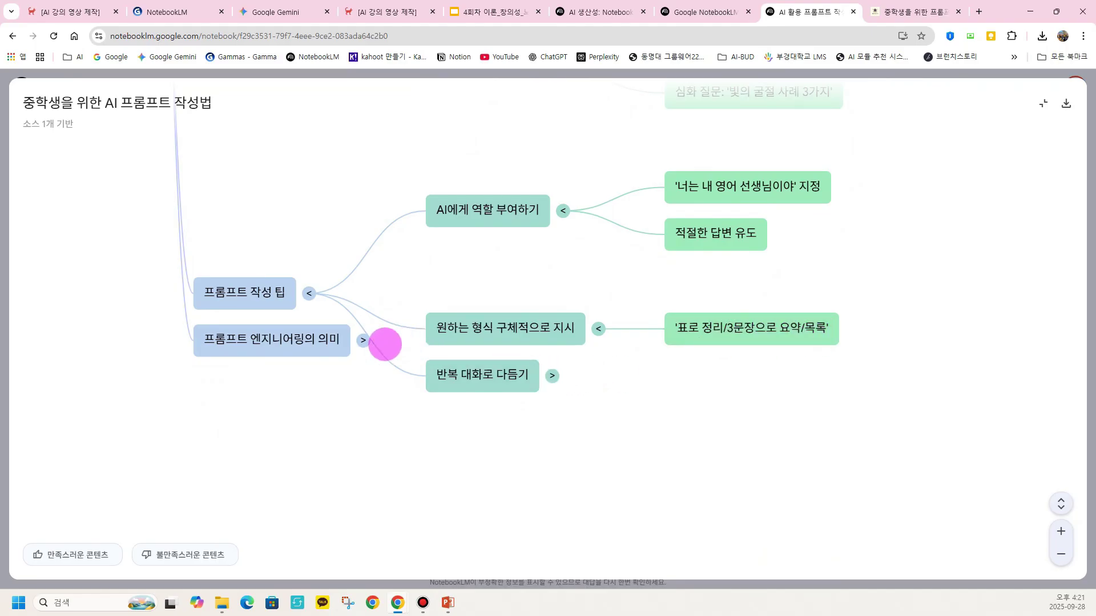
Step: Collapse the mind map's expanded tips, subject example, core principle and importance branches down to the root node "중학생을 위한 AI 프롬프트 작성법"
click(600, 329)
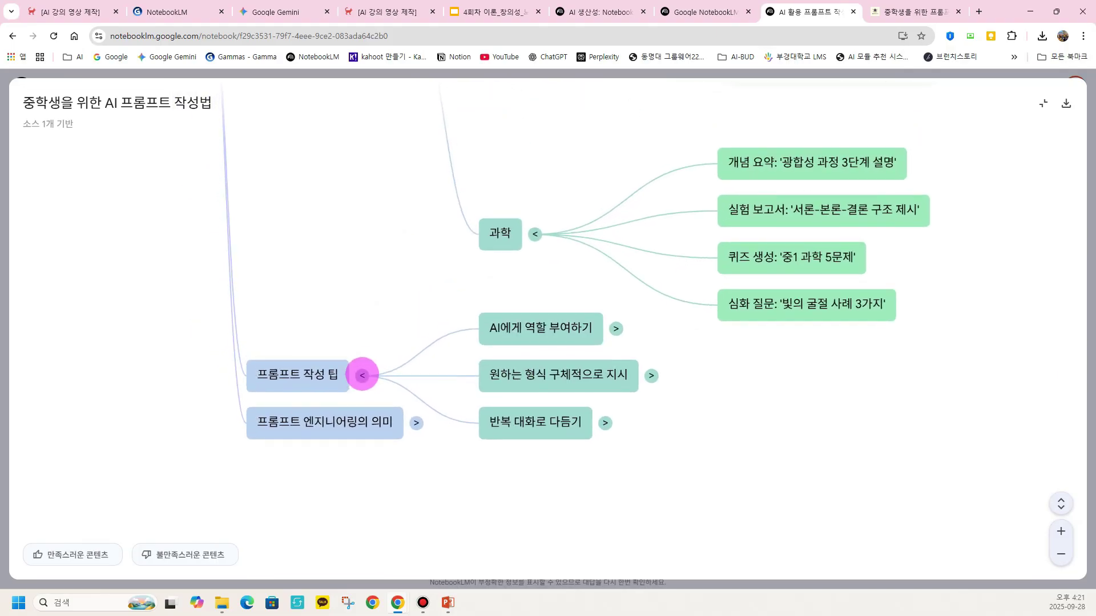
click(361, 369)
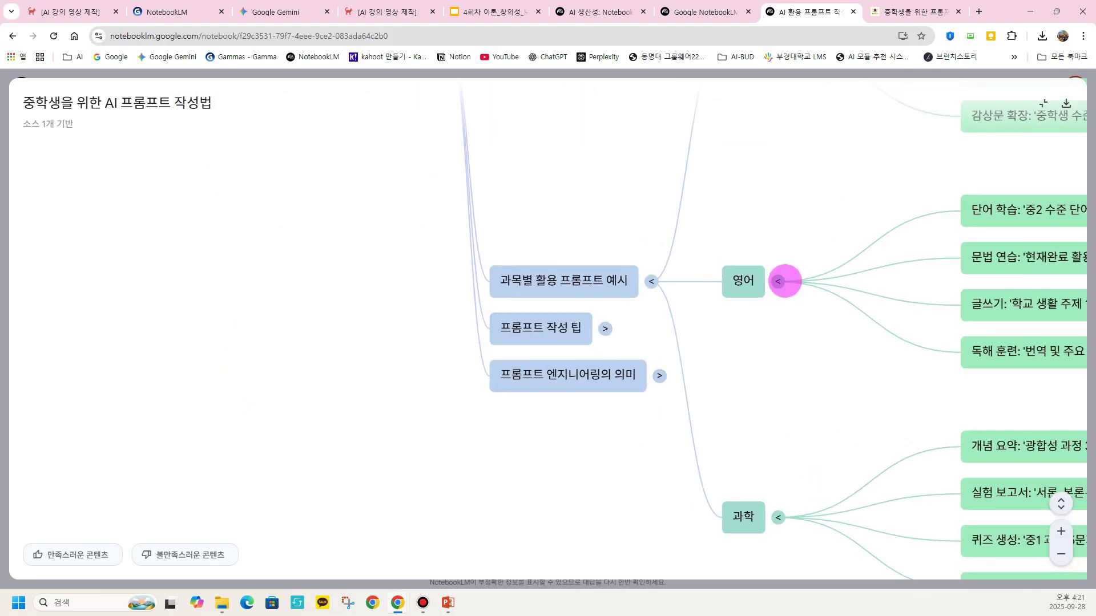
click(778, 281)
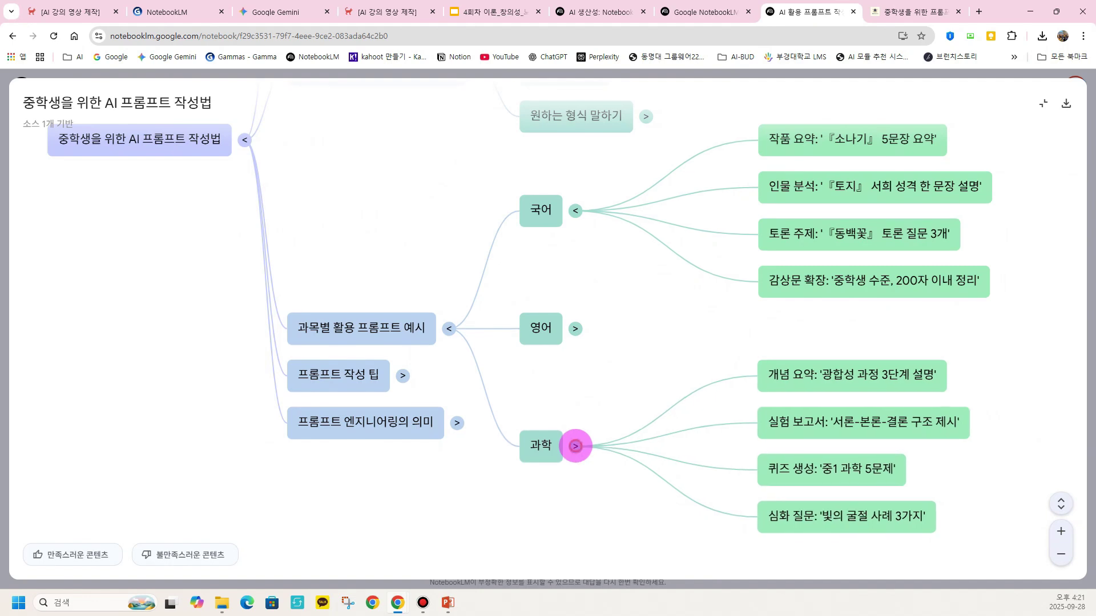
click(575, 446)
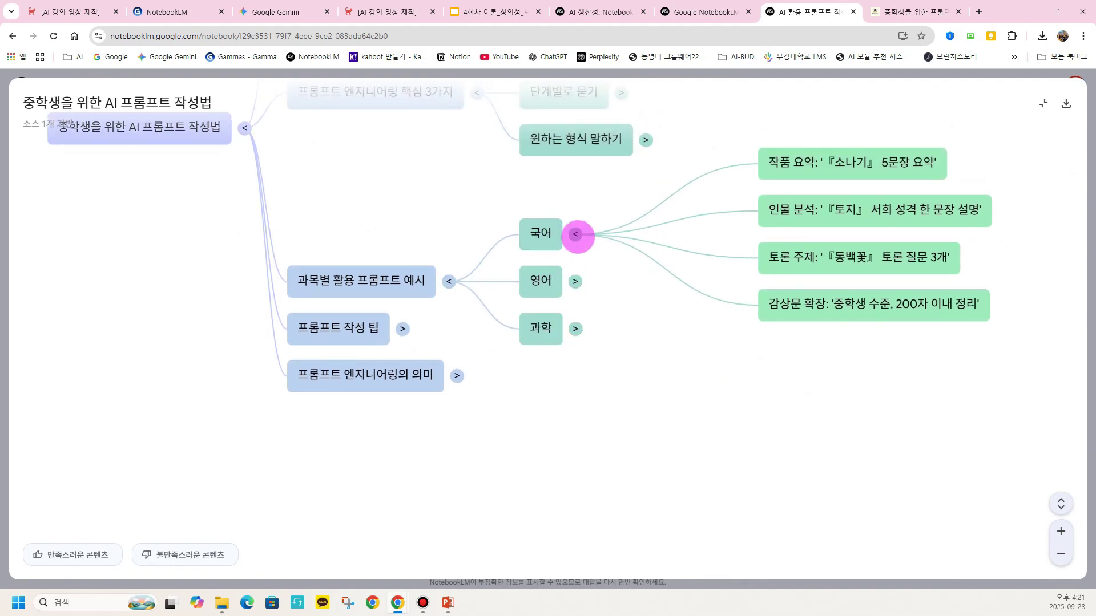
click(575, 234)
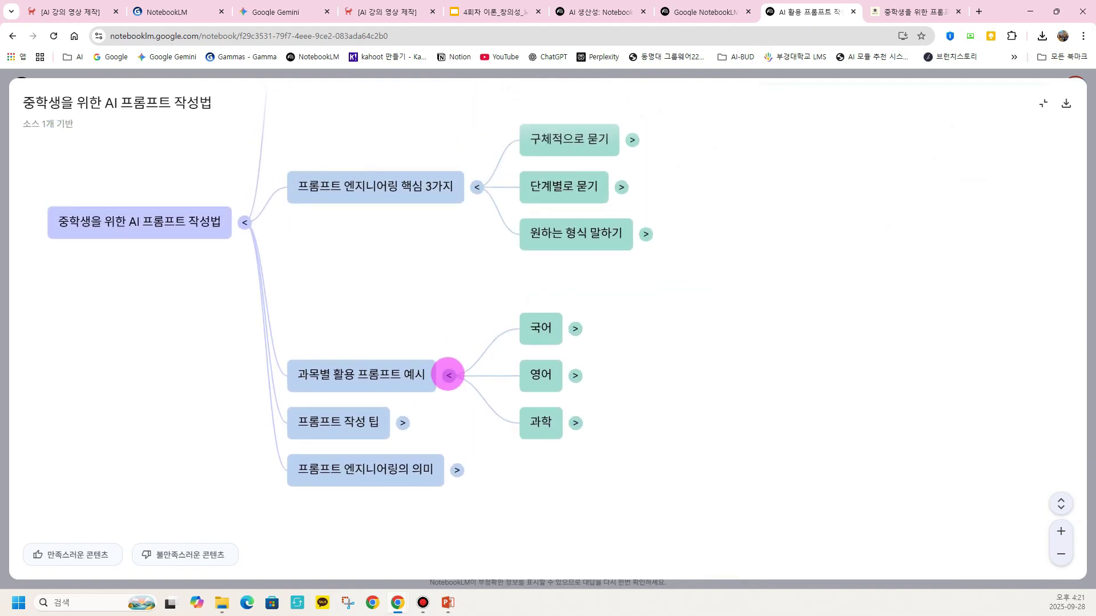
click(477, 186)
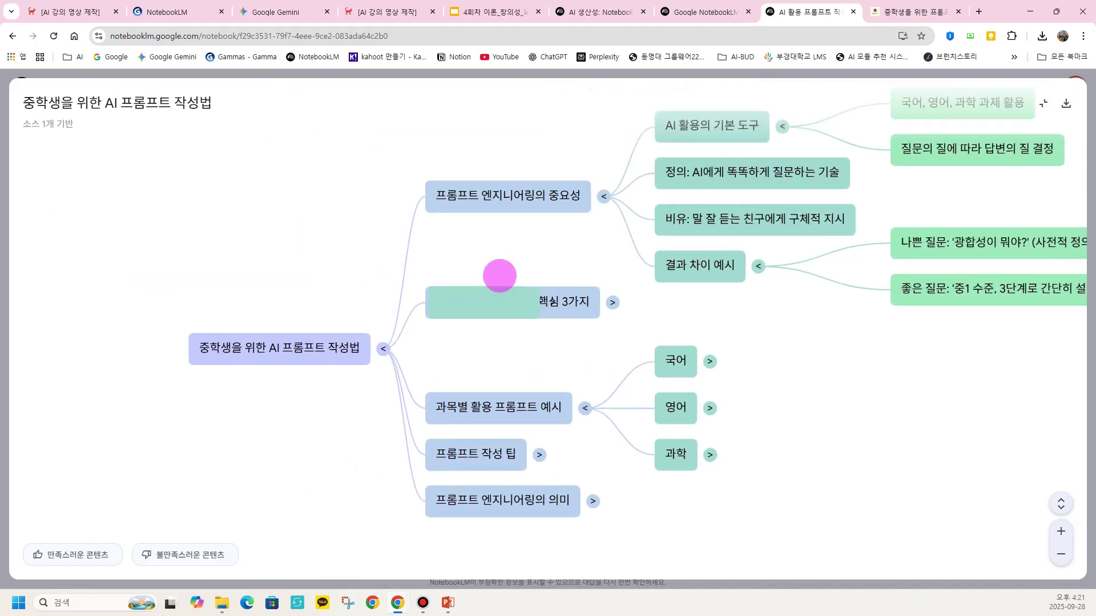
click(633, 220)
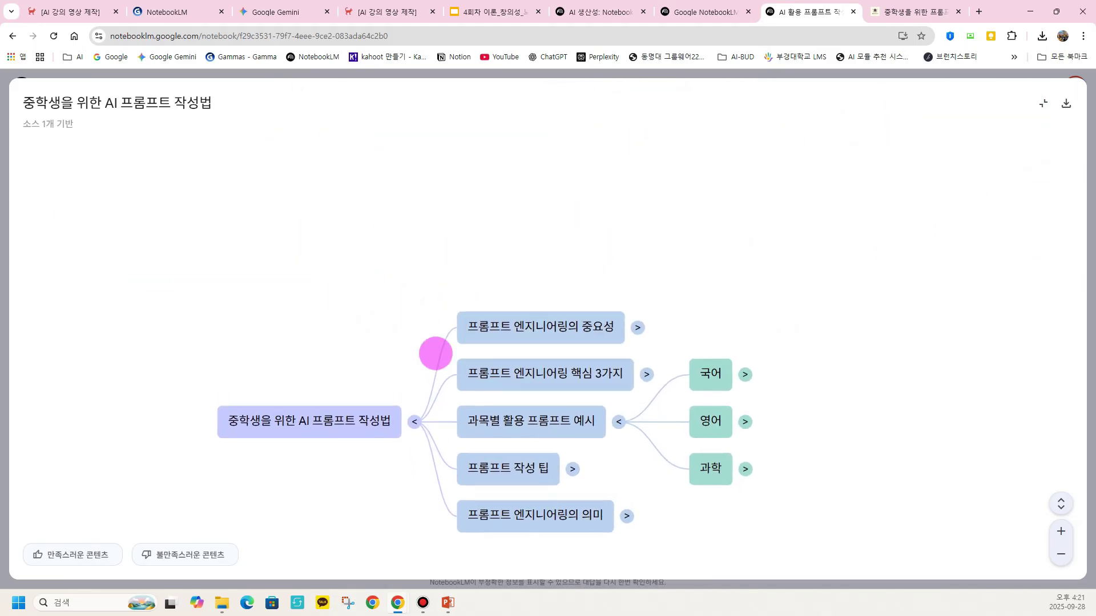
click(415, 422)
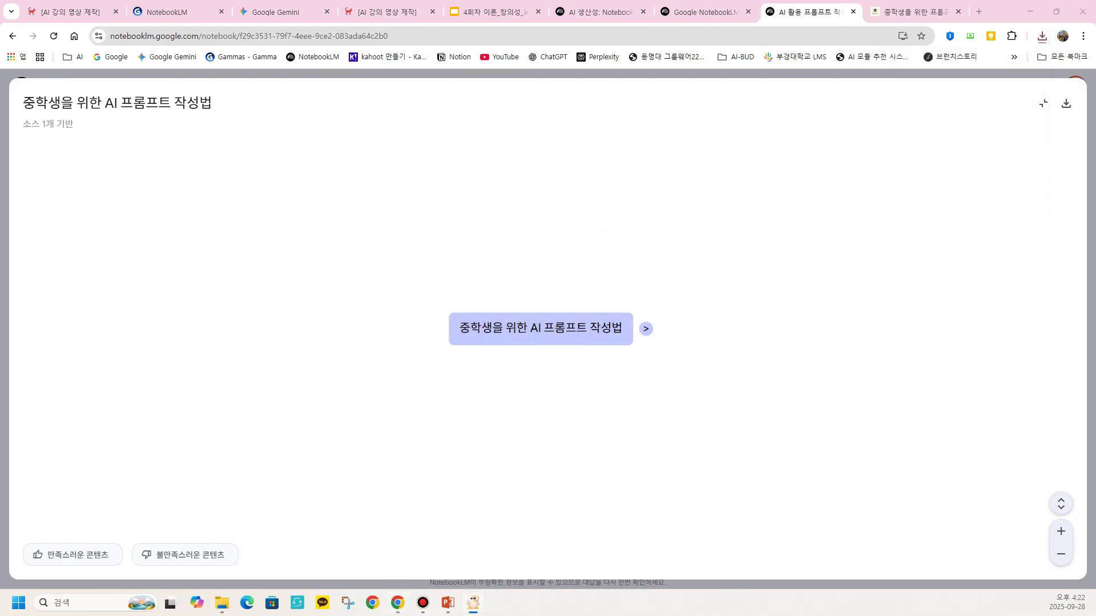
Step: View the downloaded image "NotebookLM Mind Map.png" of the collapsed map and close it
drag(1, 411, 611, 57)
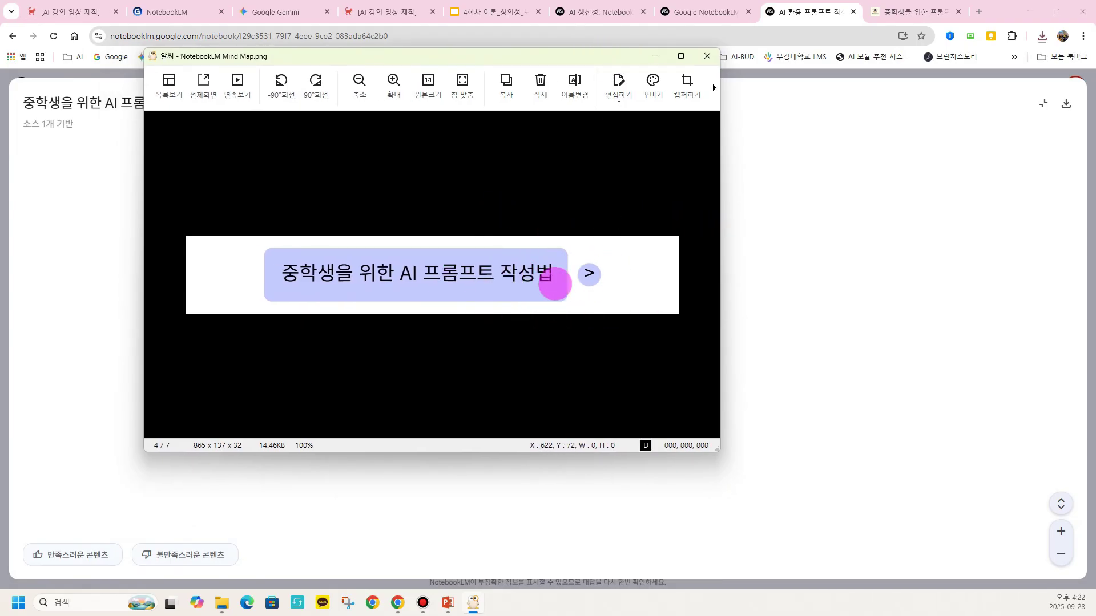
click(707, 56)
Step: Expand all nodes of the mind map and download the fully expanded map as an image
click(648, 330)
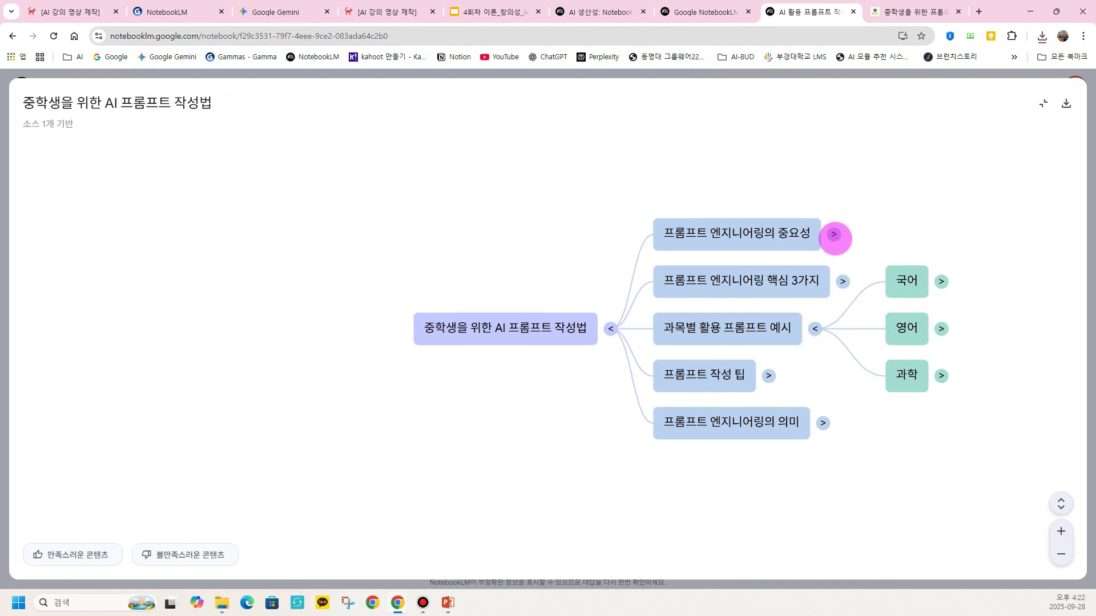
click(834, 234)
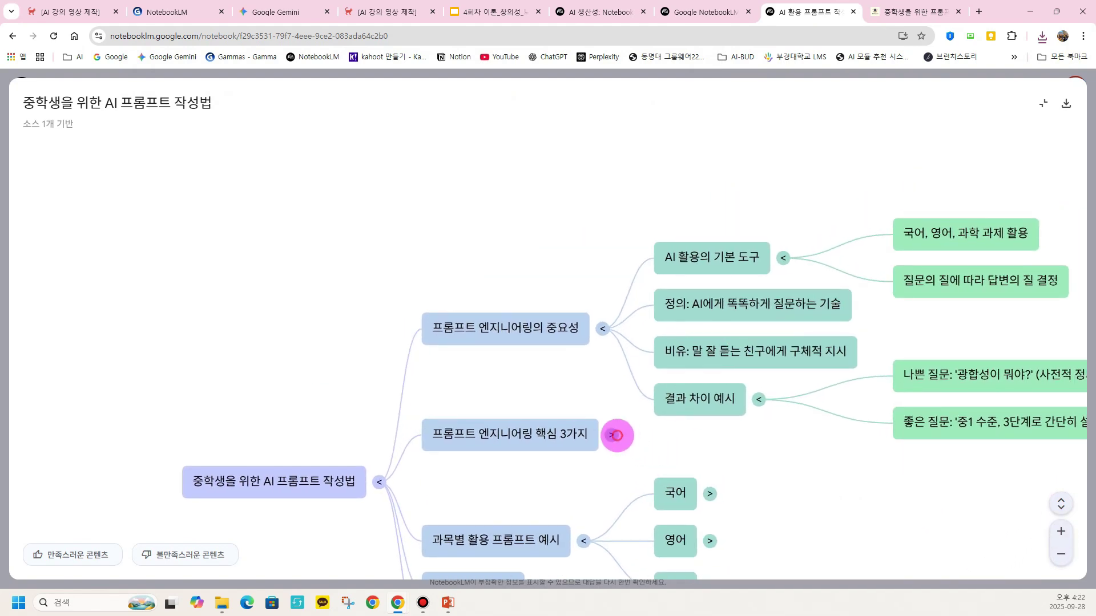
click(614, 435)
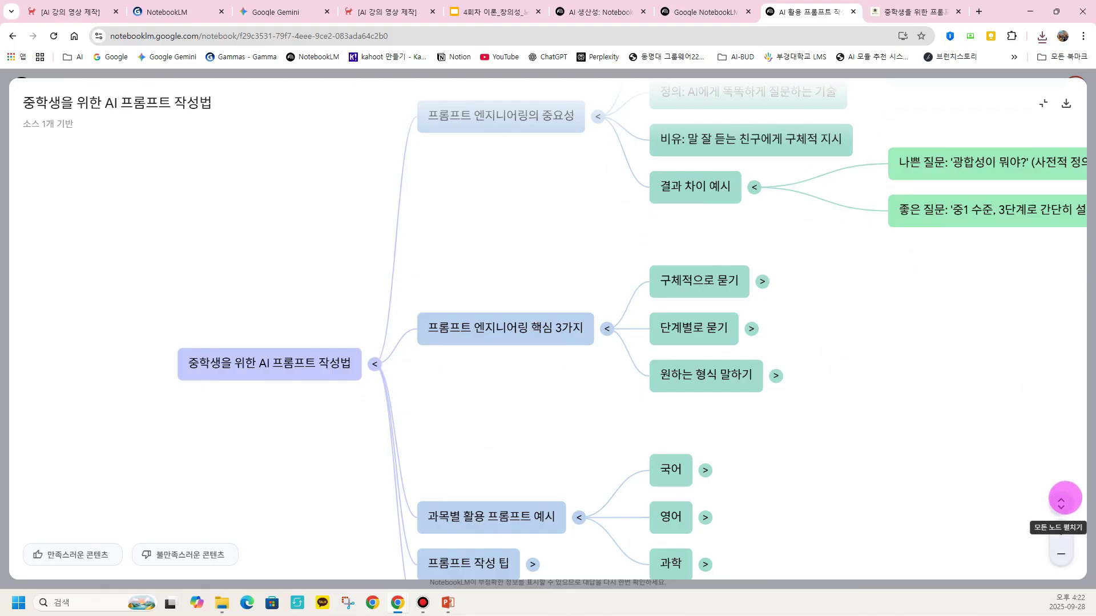
click(1061, 500)
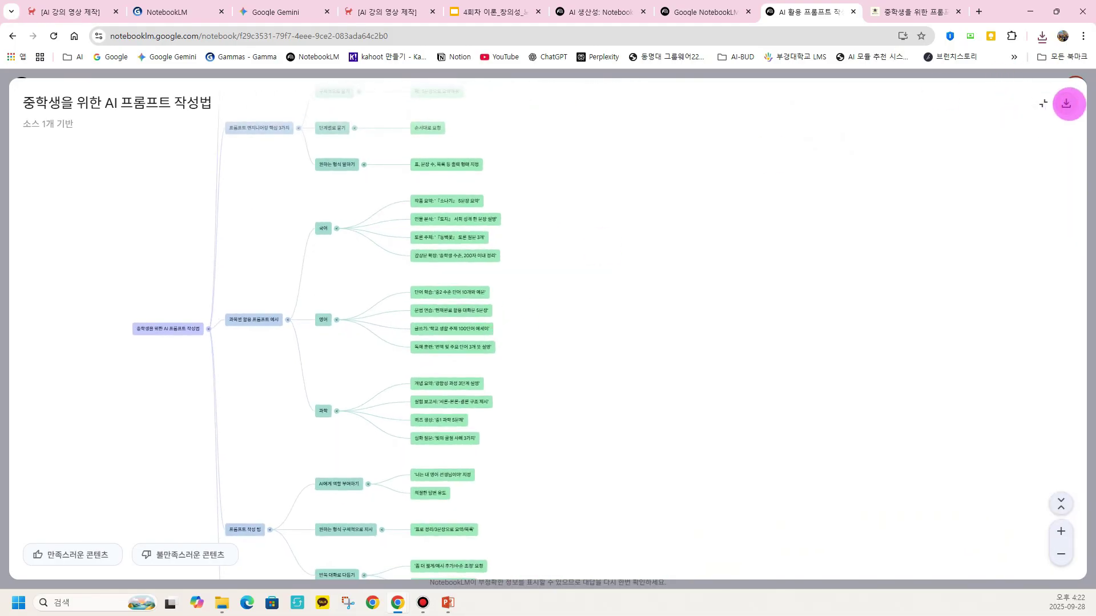
click(1065, 103)
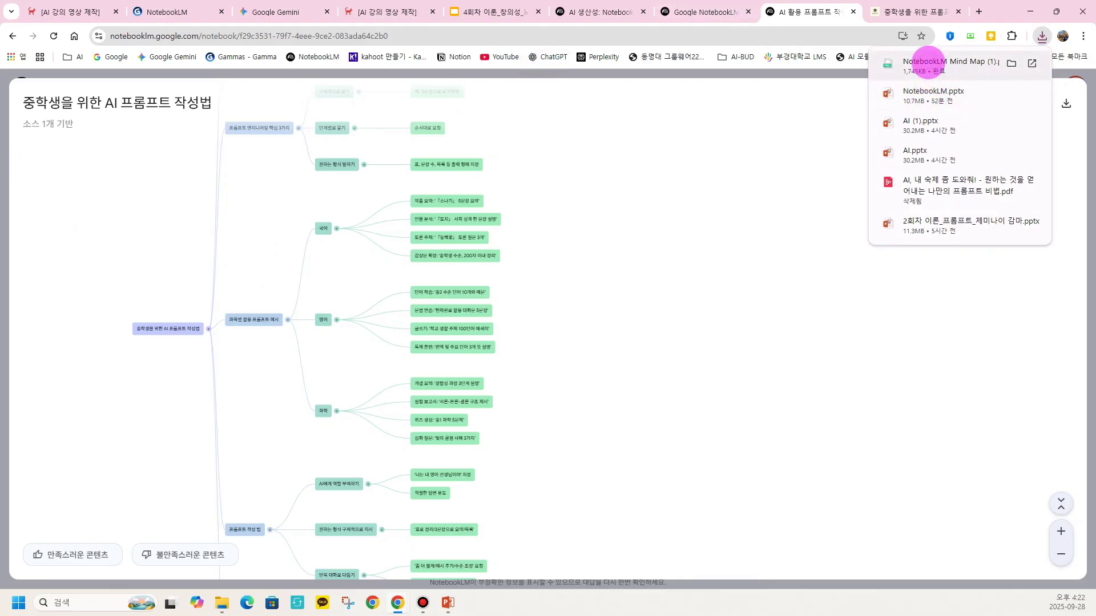
Step: Open the downloaded "NotebookLM Mind Map (1).png", enlarge the viewer window to examine the full map, and close it
click(928, 63)
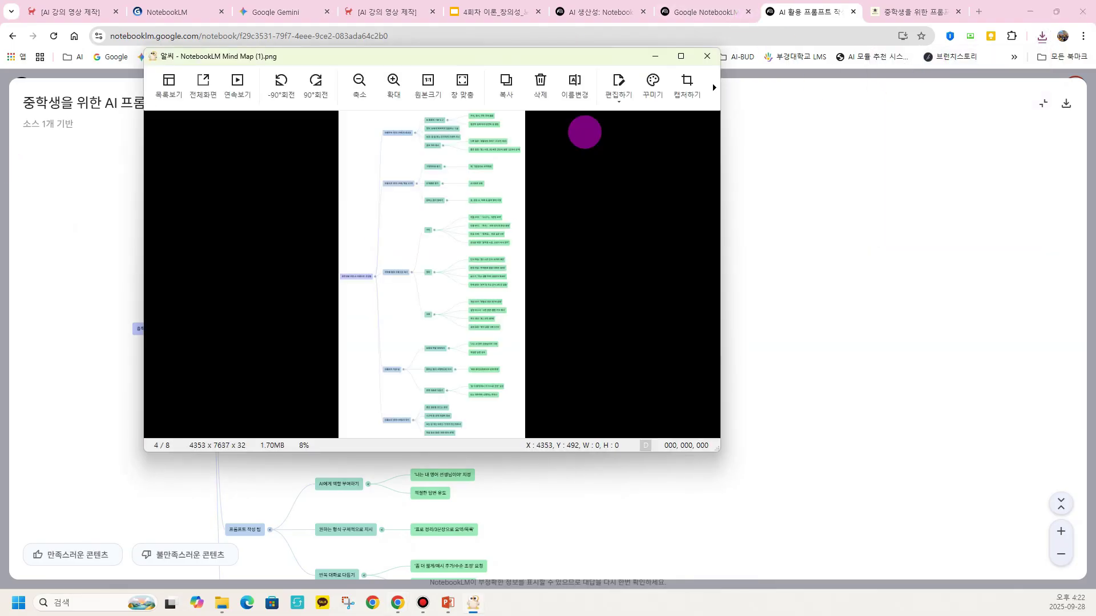
drag(582, 56, 630, 30)
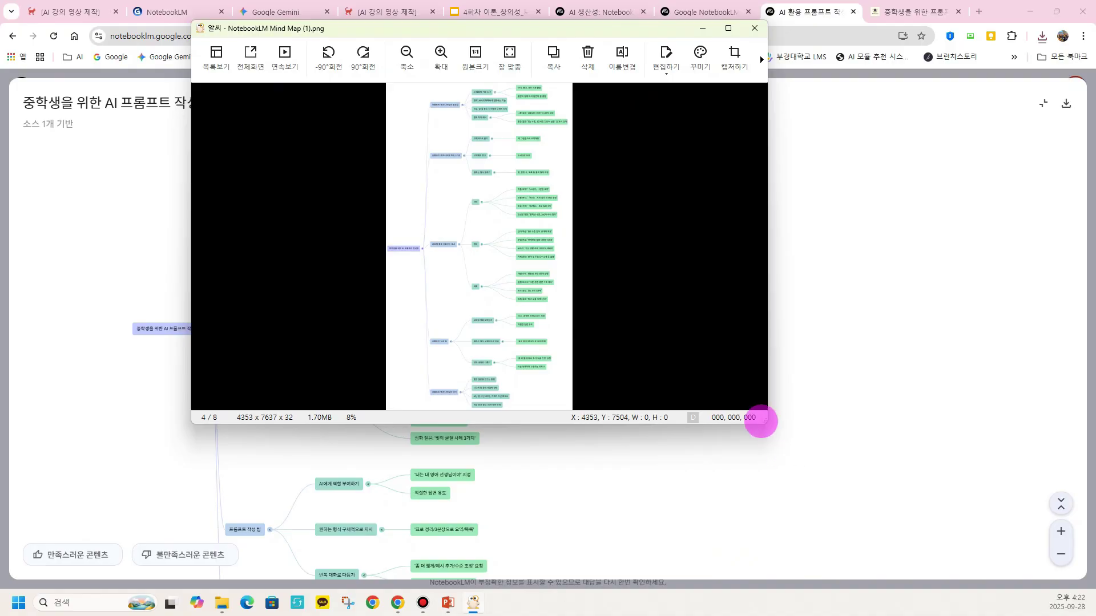
drag(761, 422, 916, 547)
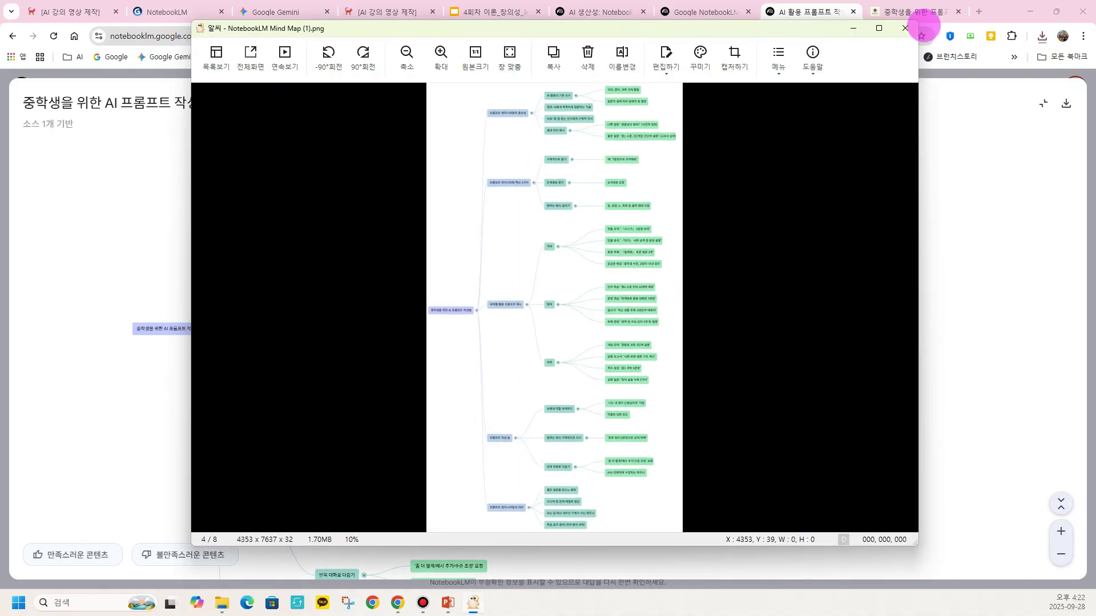
click(905, 28)
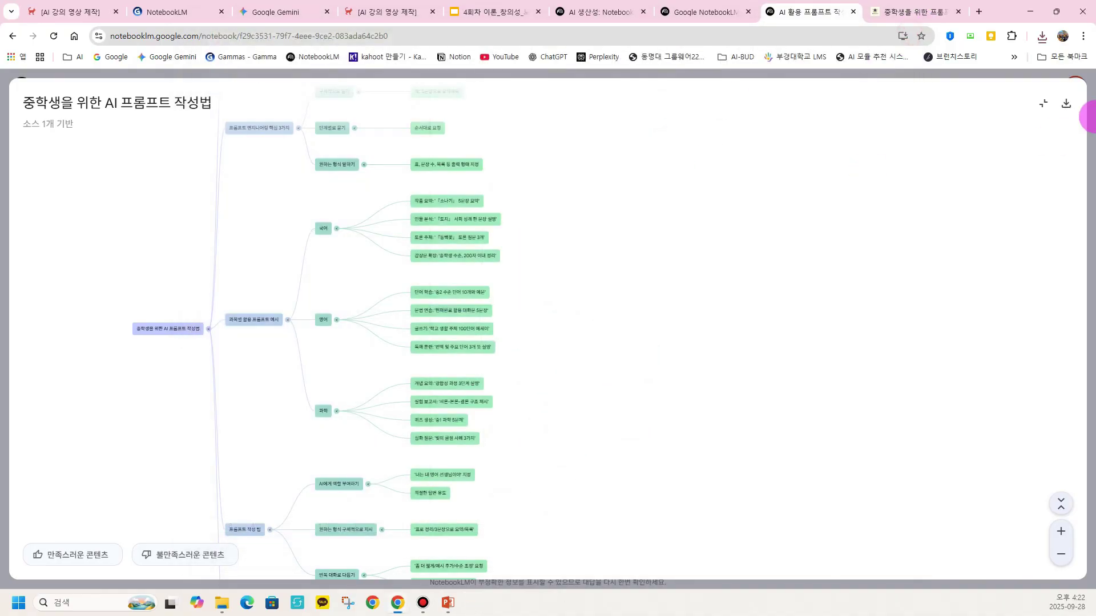
Step: Leave the mind map for the studio overview and select all of the notebook's sources
click(1037, 102)
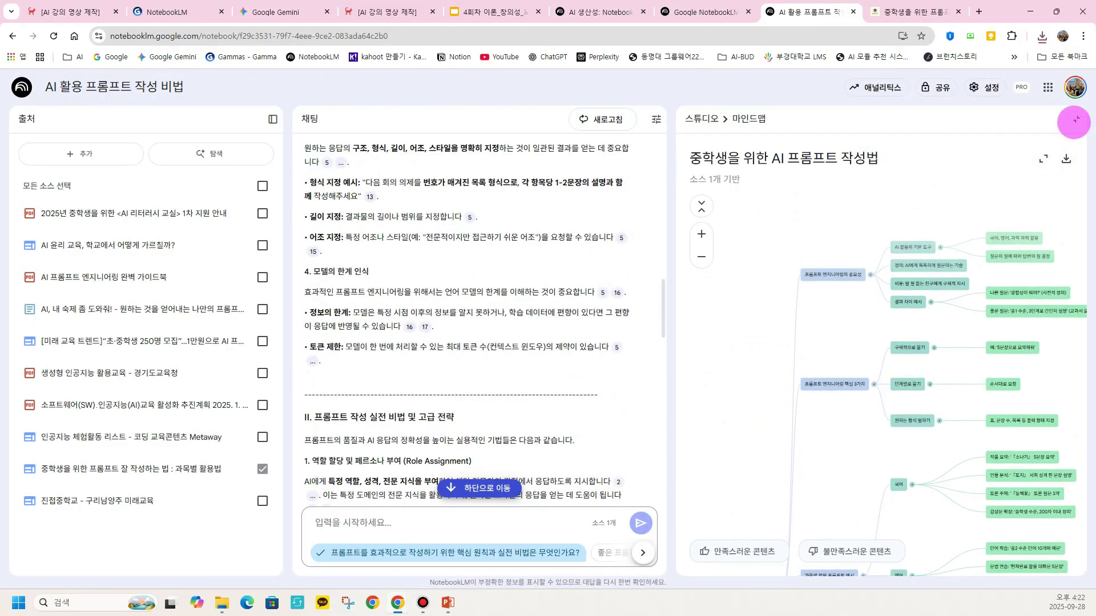
click(1076, 119)
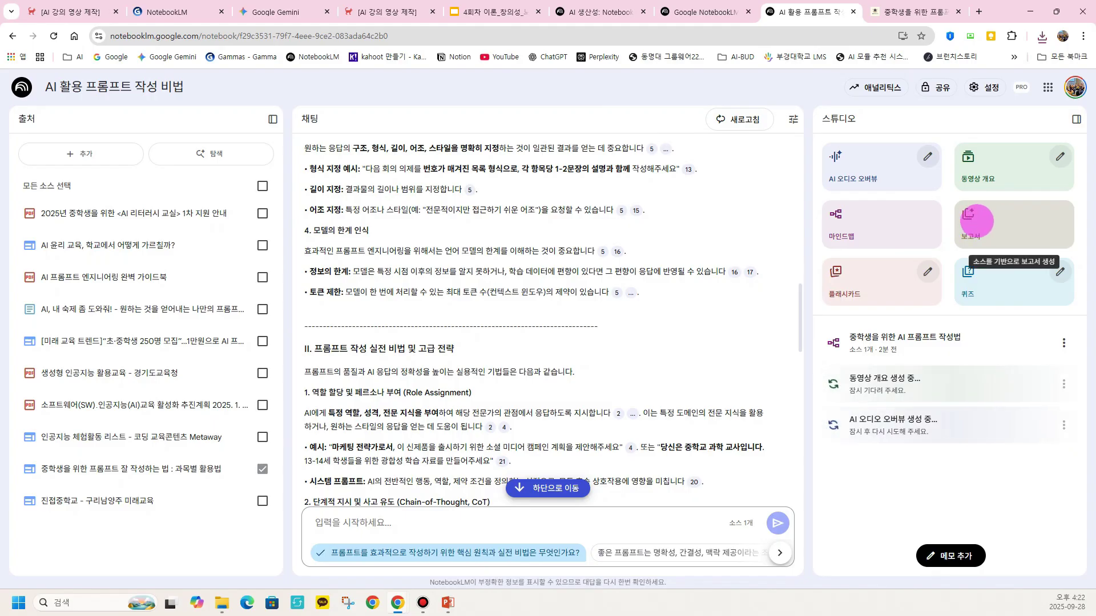
click(969, 211)
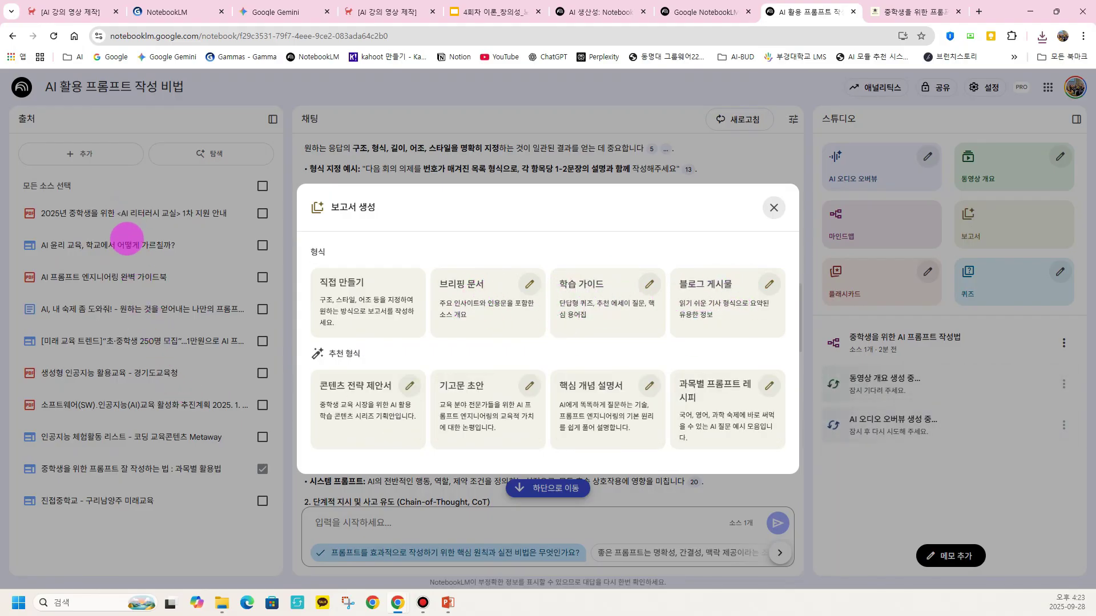
click(775, 207)
click(262, 186)
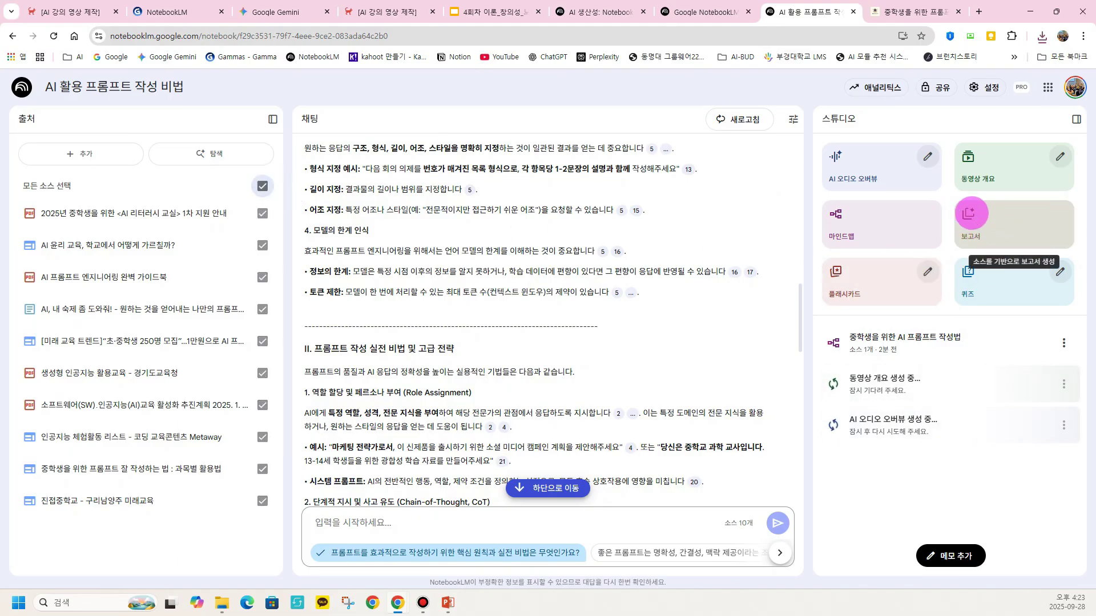
Step: Start a customized blog post report from all sources with its language set to "한국어 (기본)"
click(968, 211)
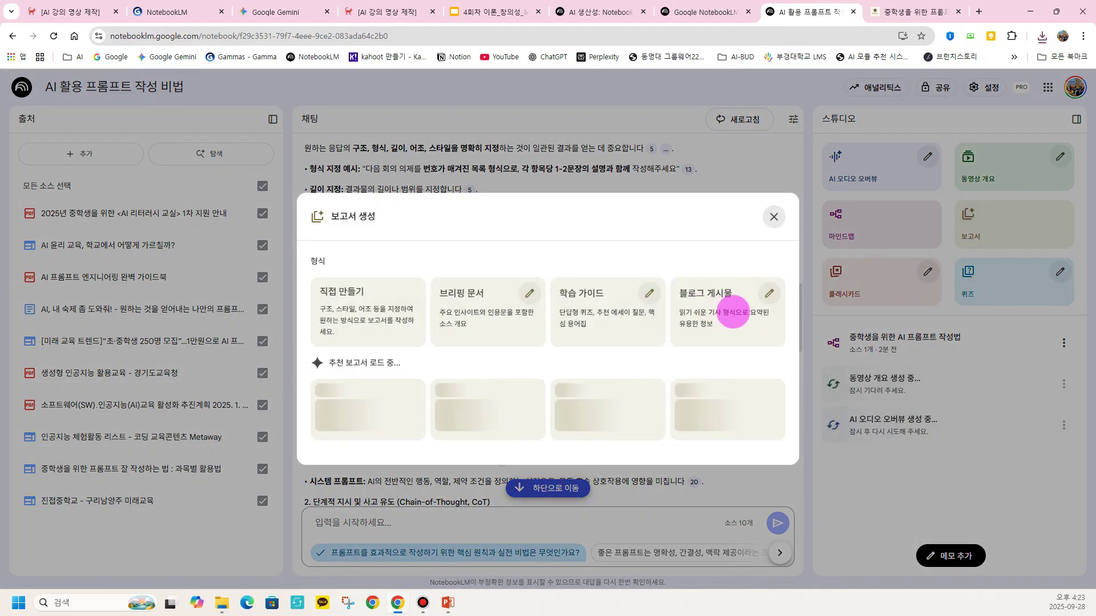
click(768, 293)
click(444, 268)
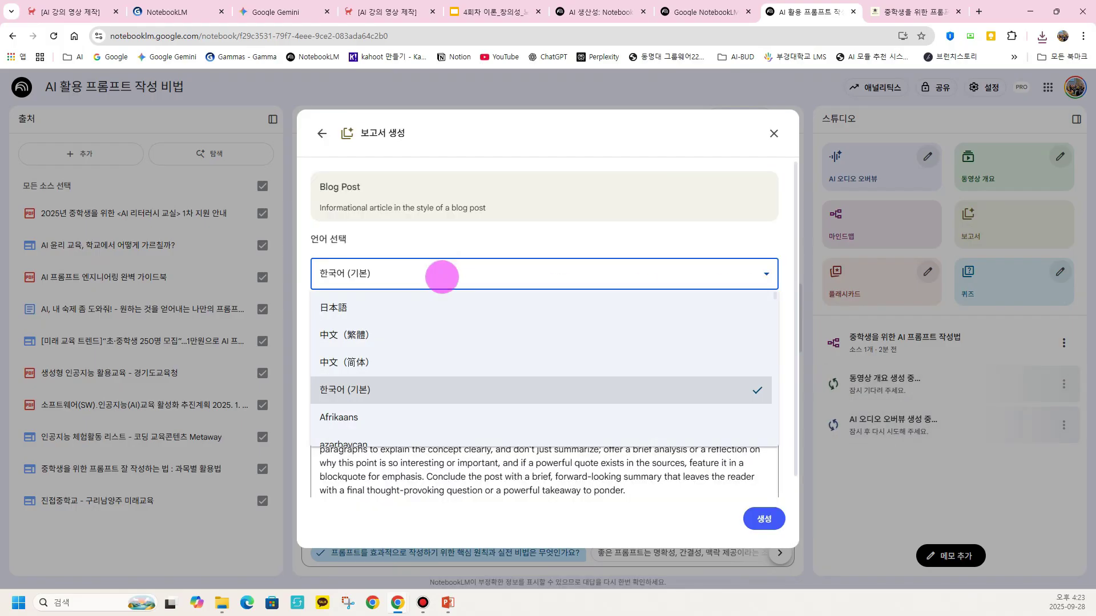
click(379, 387)
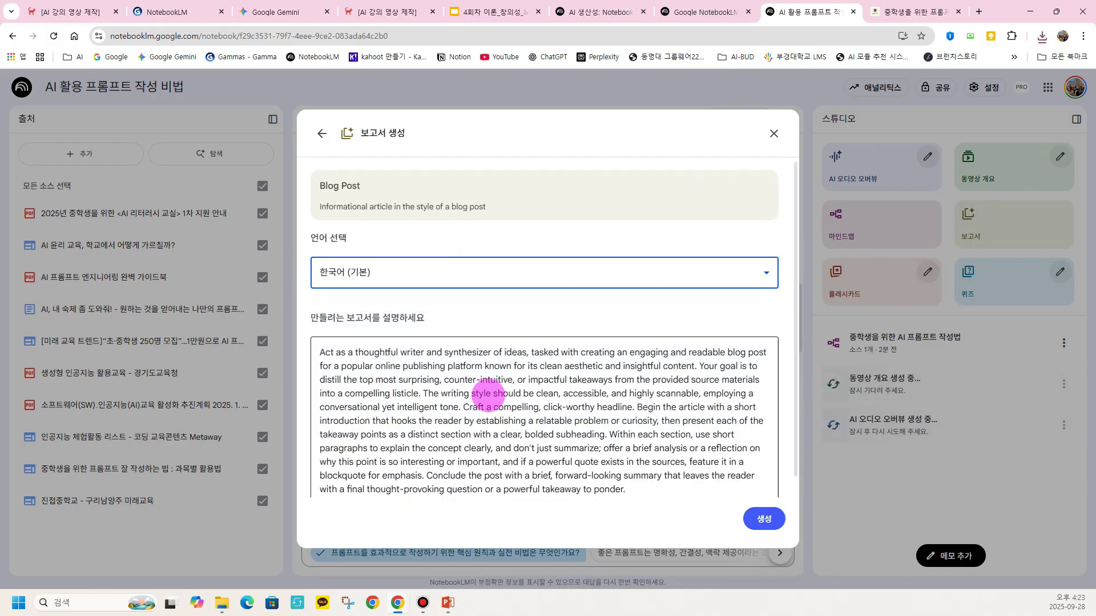
Step: Replace the report description with "나는 네이버 블러그에 중학생 대상으로 프롬프트를 사용하는 방법을 좋은 사례를 통해 게시하고 싶어" and generate the blog post
scroll(489, 393, down, 1)
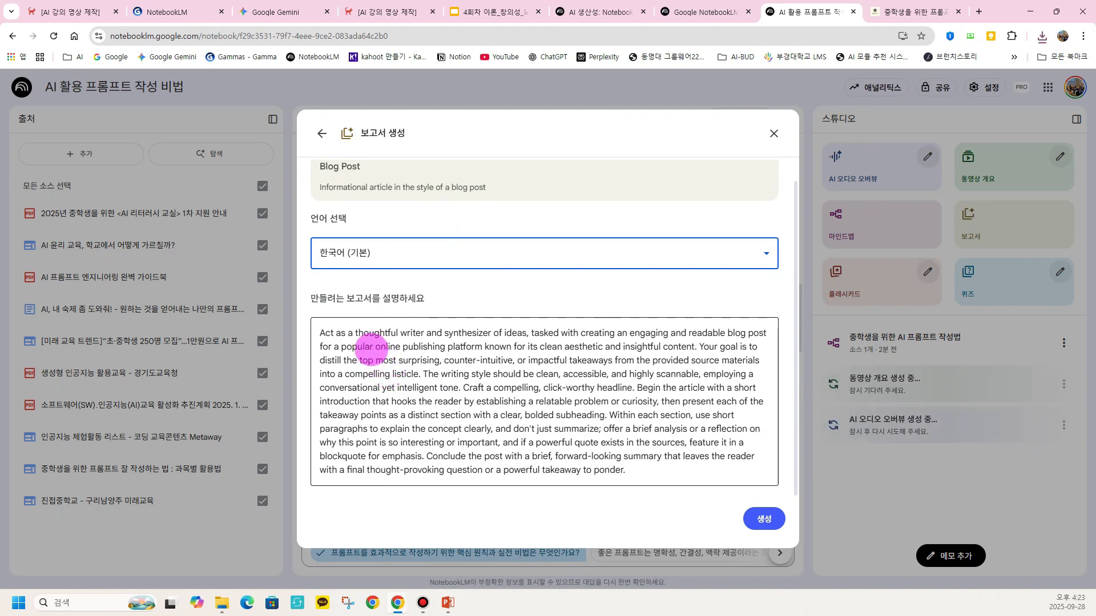
click(519, 414)
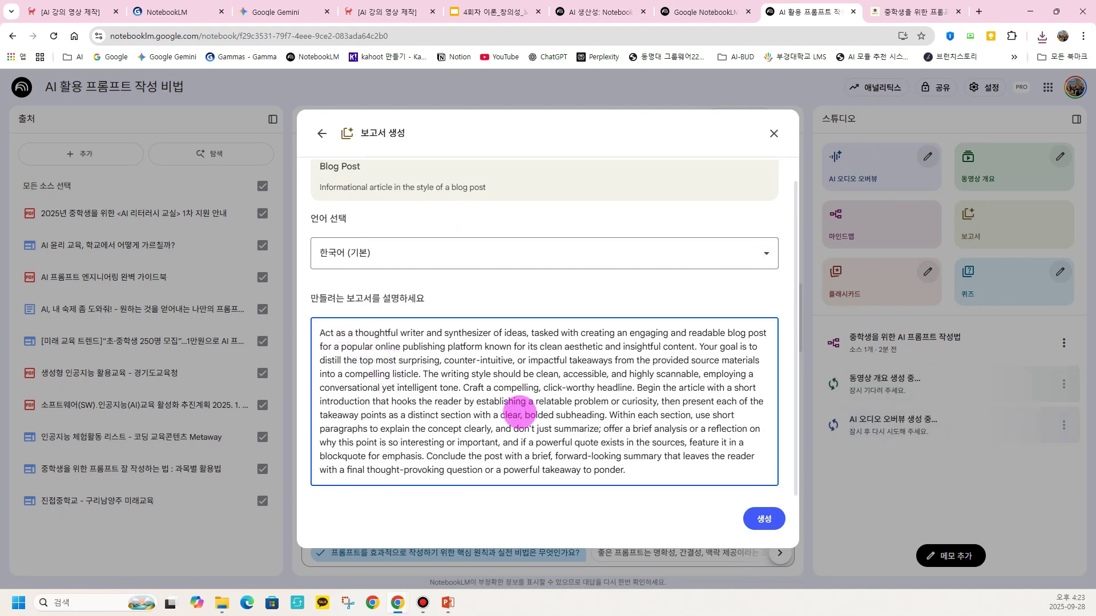
key(ctrl+a)
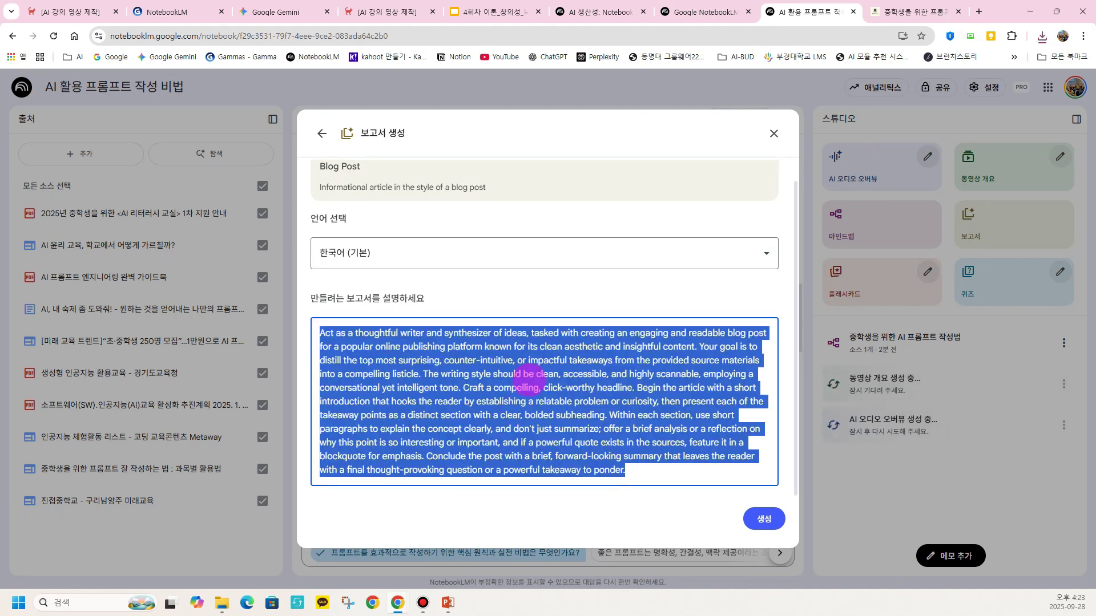
text(나는)
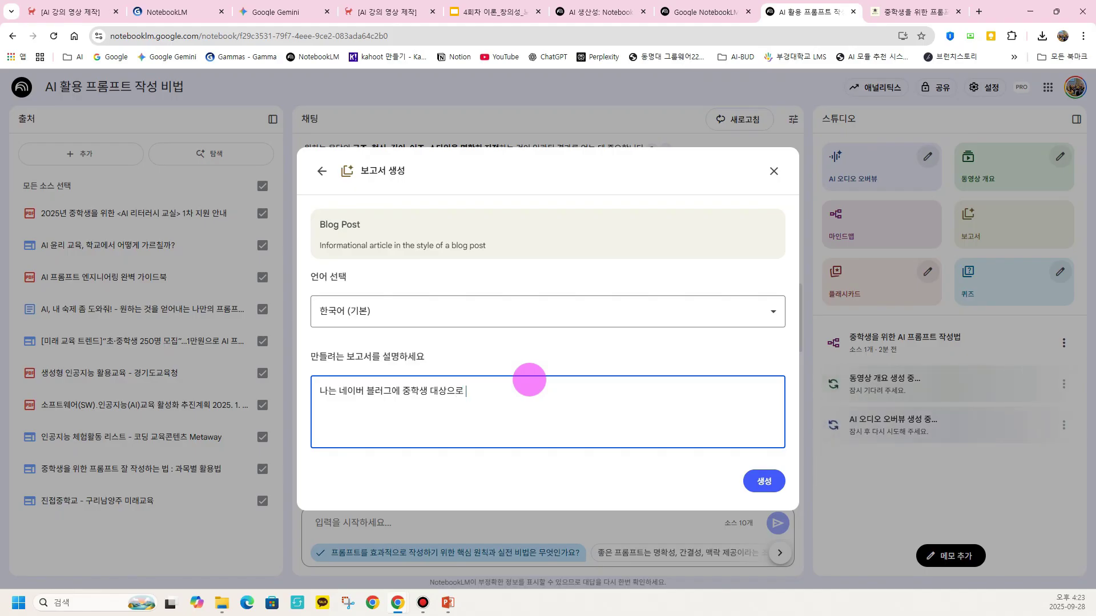
text(네이버 블러그에 중학생 대상으로 프로)
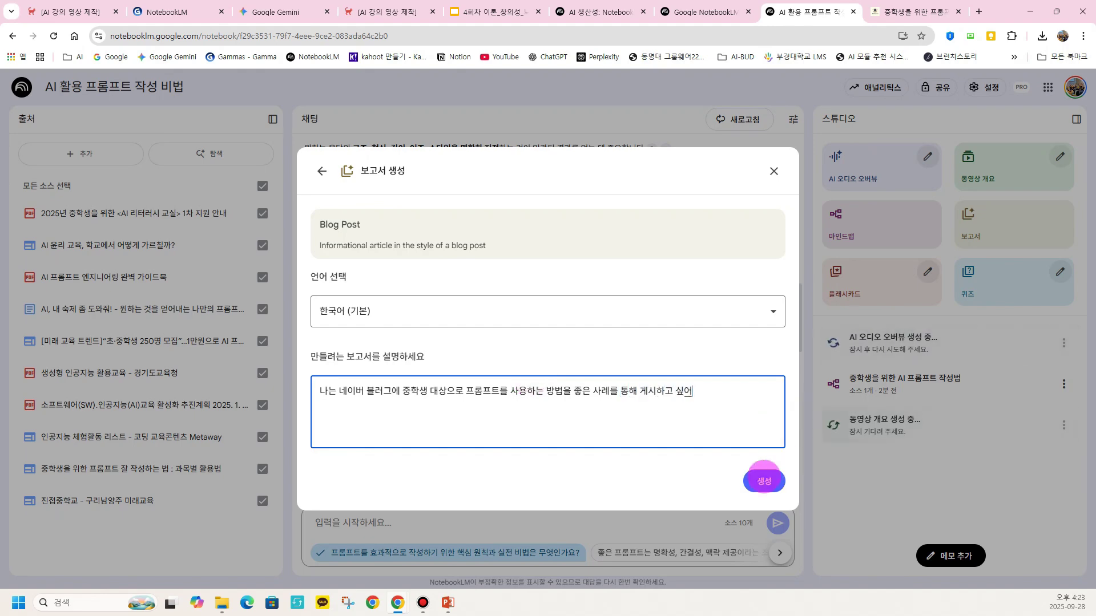
click(764, 481)
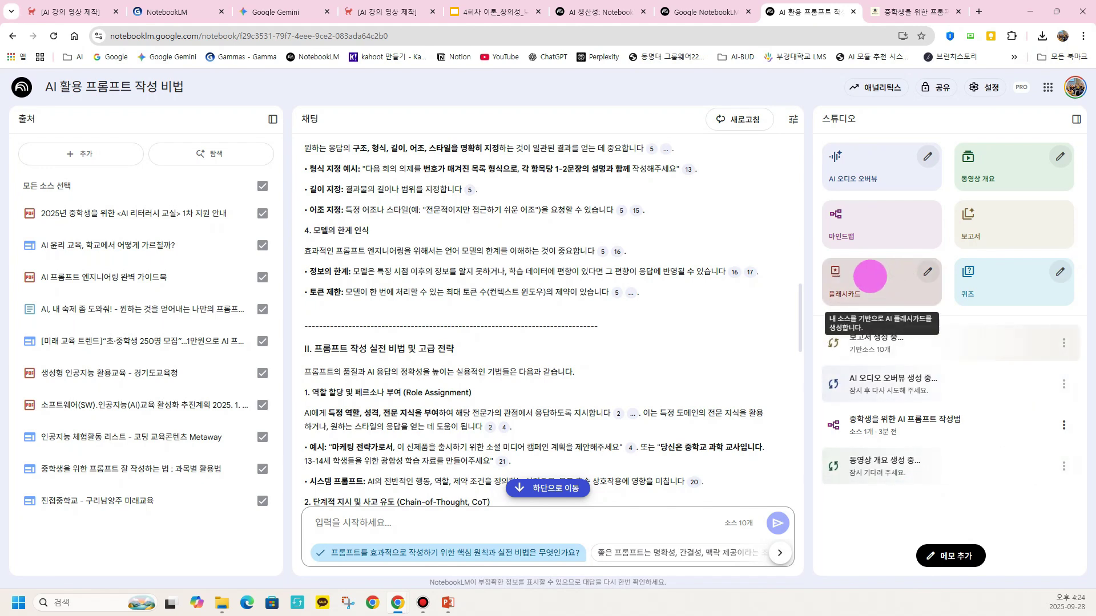
Step: Generate flashcards from all sources, then view the flashcard customization options and close them without creating another set
click(835, 272)
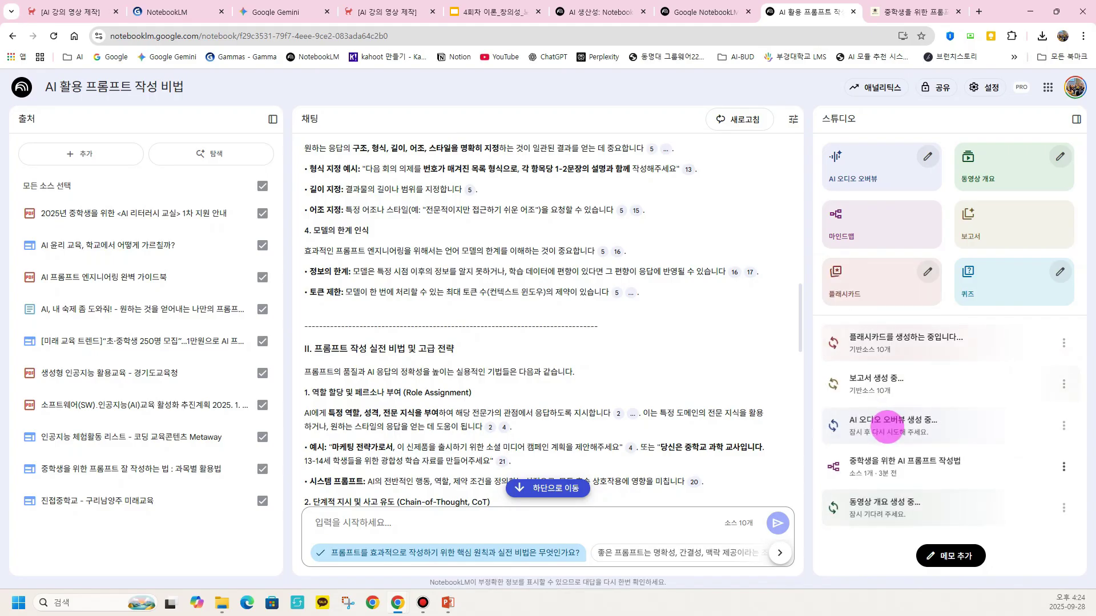
click(929, 271)
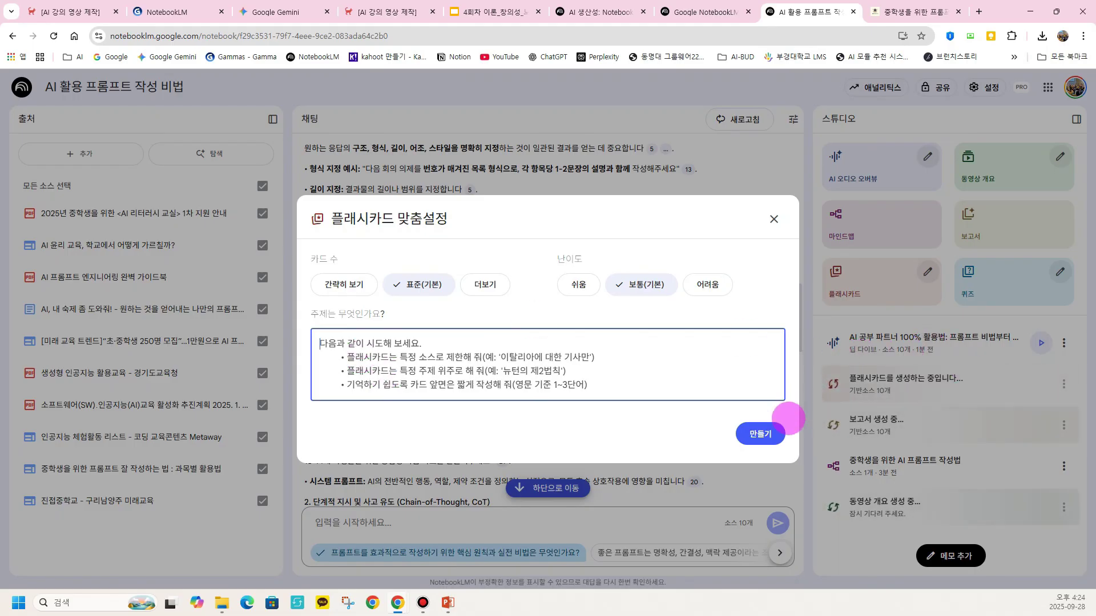
click(774, 220)
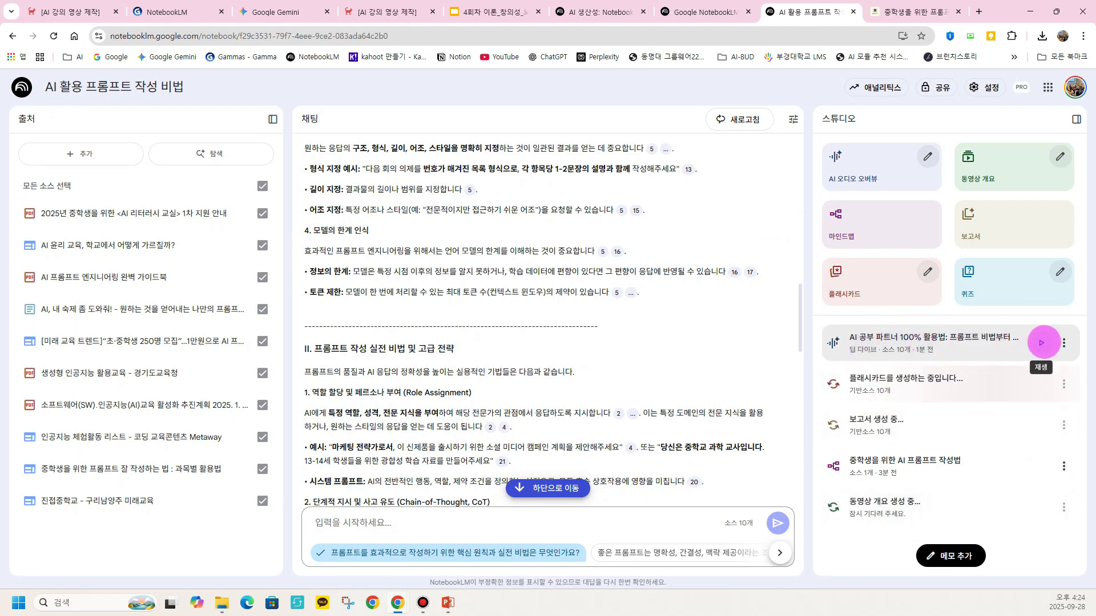
Step: Play the generated audio overview, skip ahead to about 01:45, and pause it
click(1041, 342)
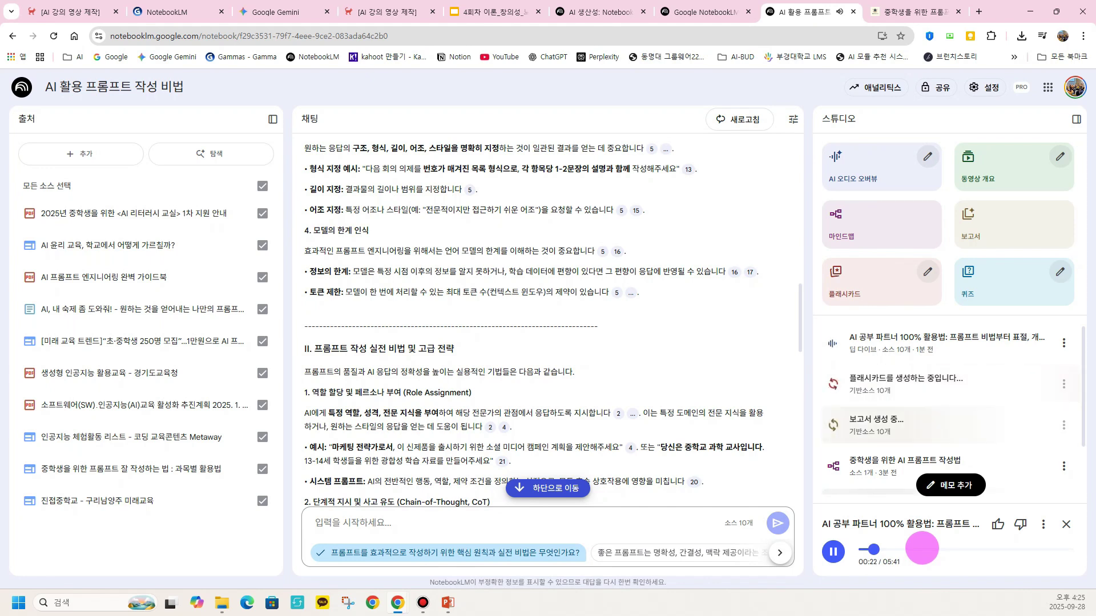
click(921, 549)
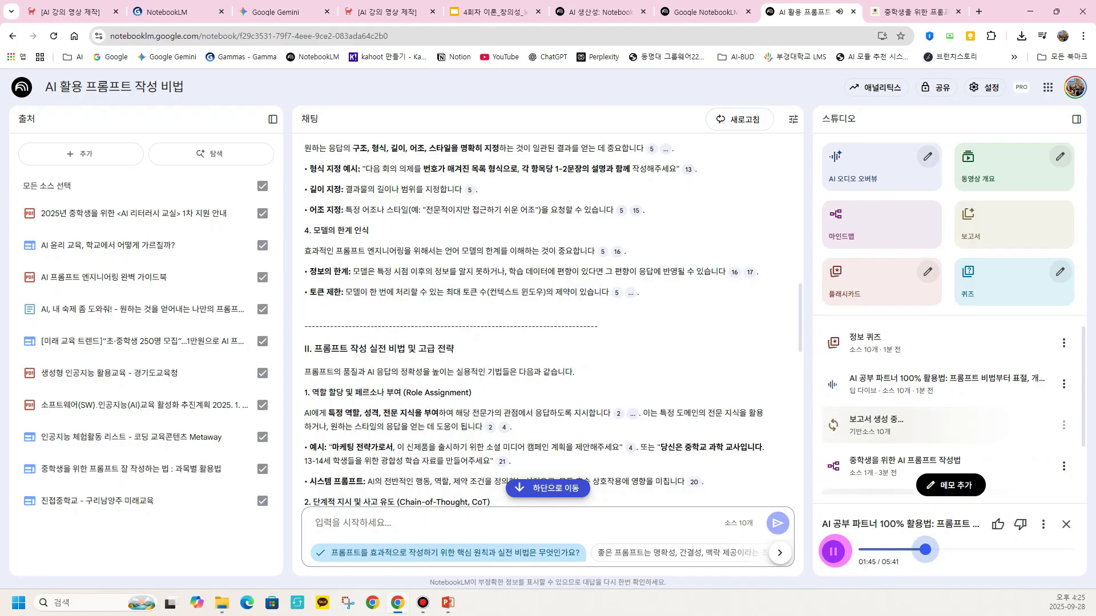
click(834, 551)
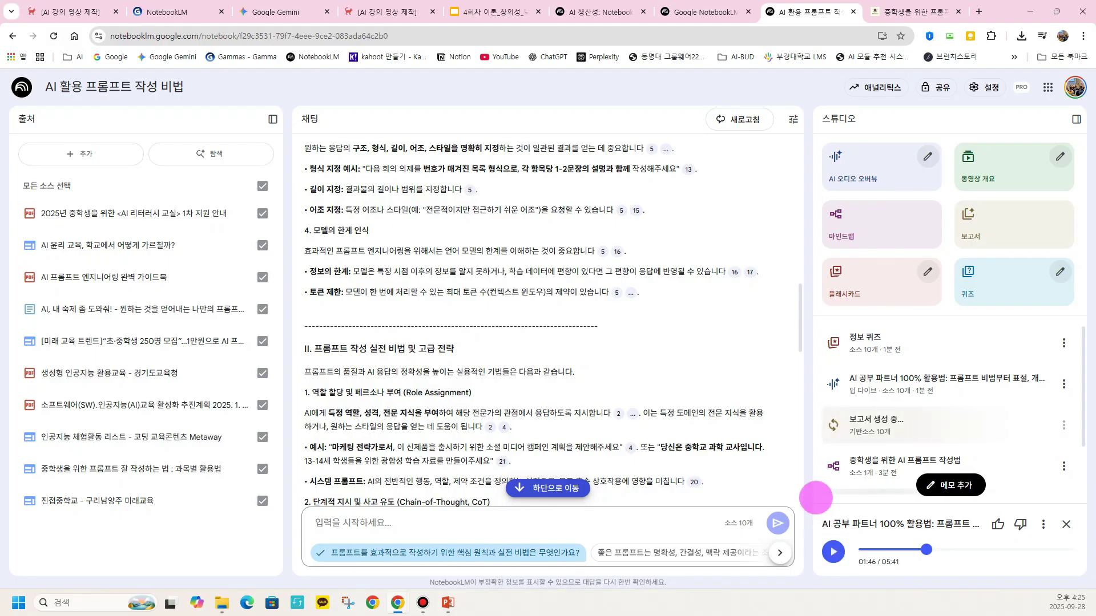
Step: Open the "정보 퀴즈" flashcard set, reveal the first card's answer, and advance to the second card
click(865, 340)
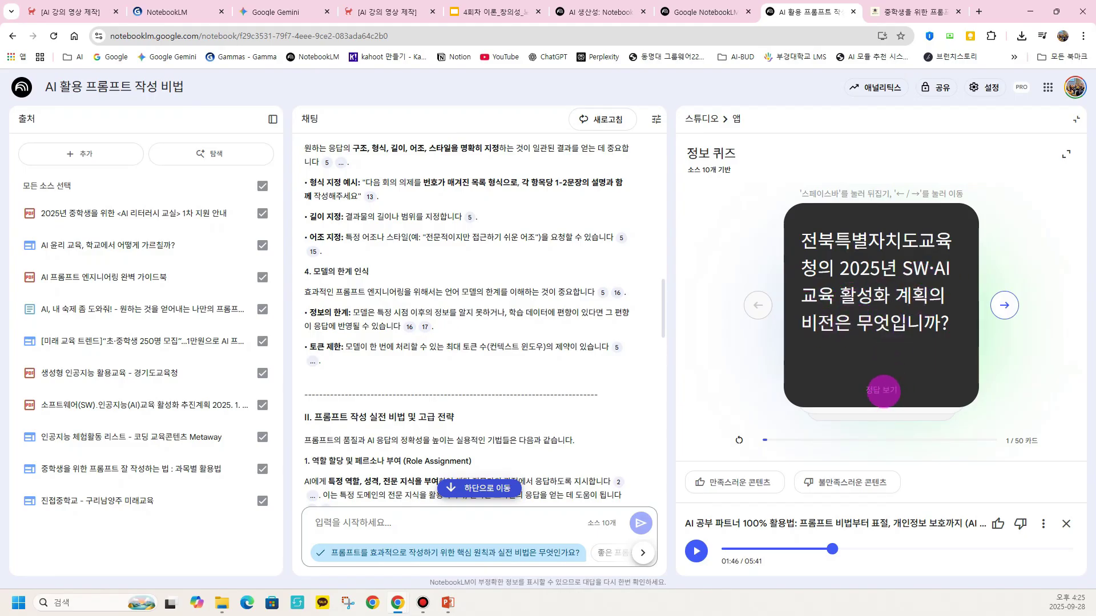
click(882, 390)
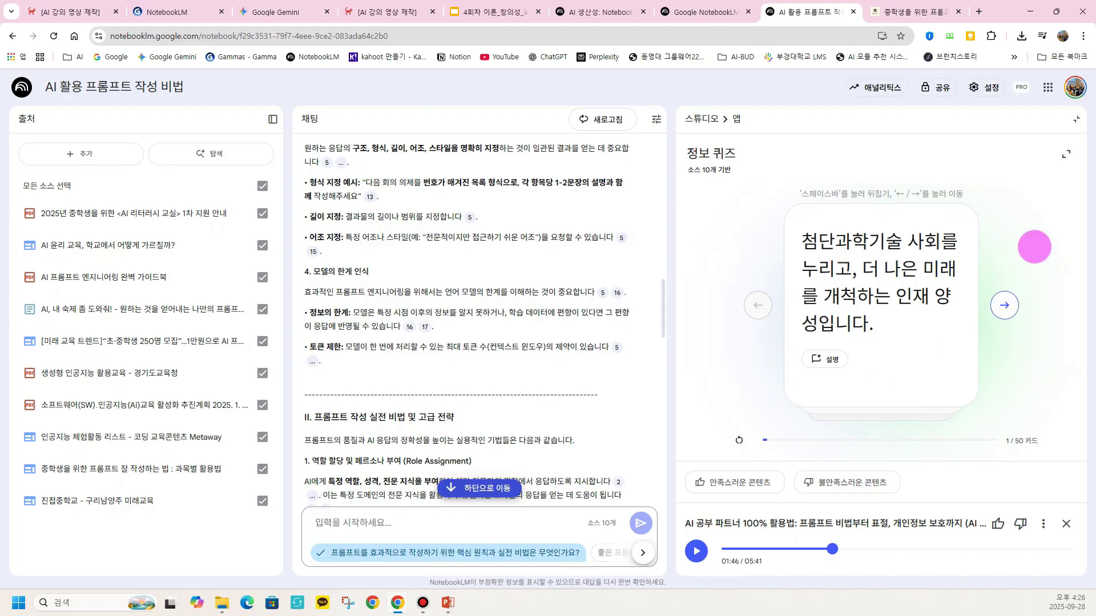
click(1004, 305)
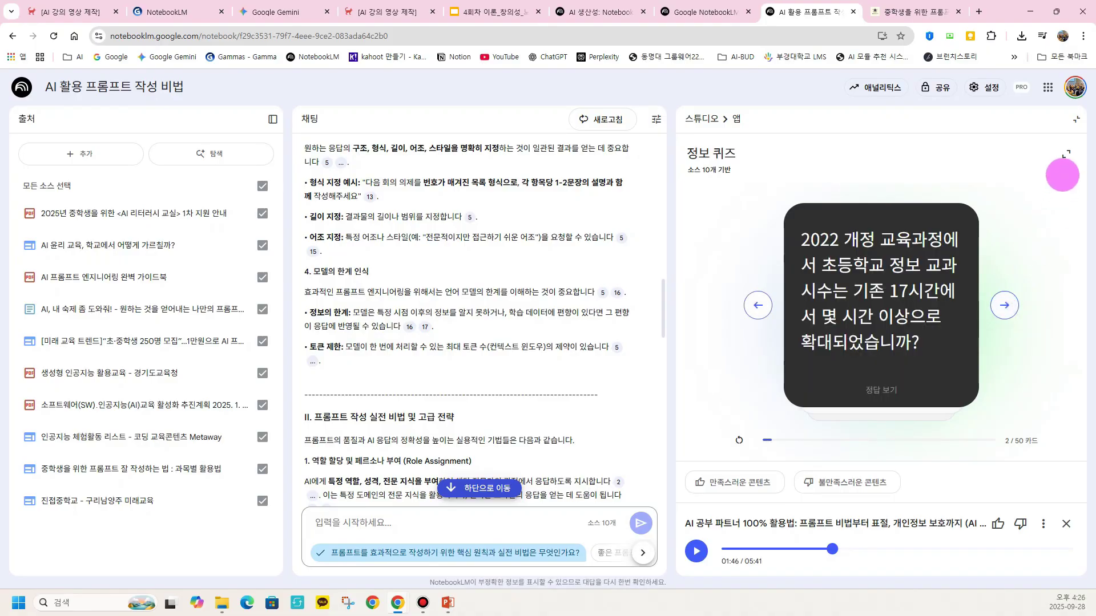
Step: Enlarge the flashcard view, go through the cards up to the fifth while revealing answers, and restore the normal view
click(1071, 148)
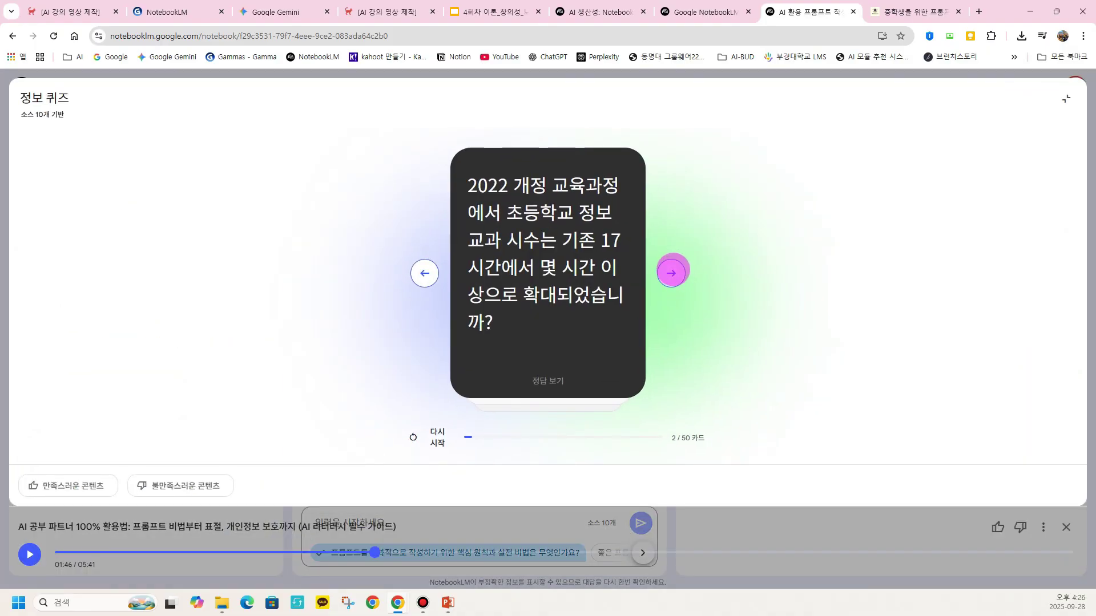
click(671, 272)
click(549, 379)
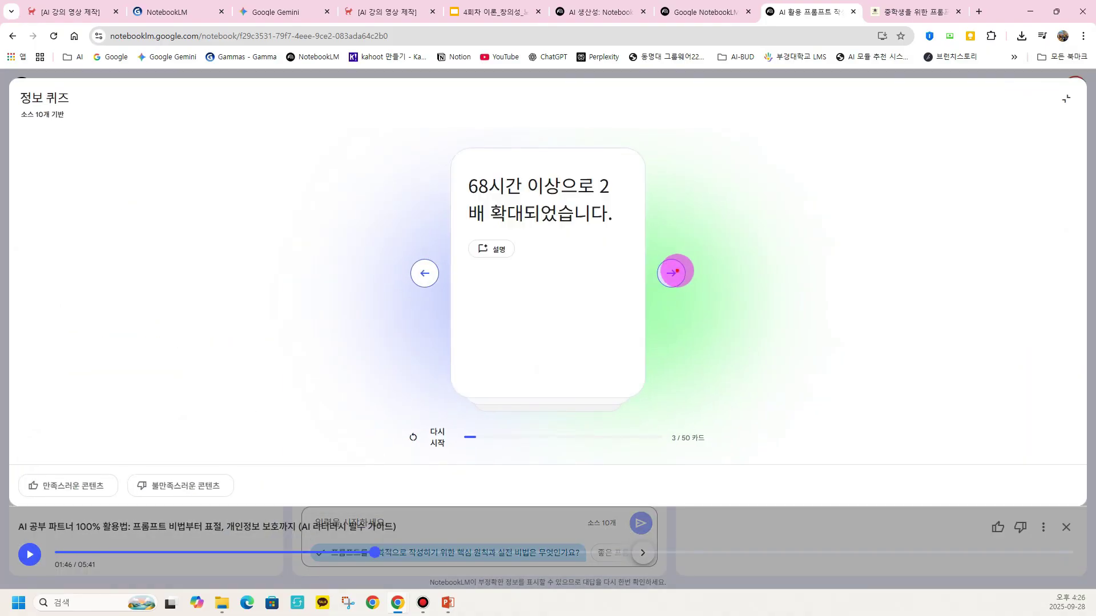
click(672, 272)
click(550, 379)
click(670, 273)
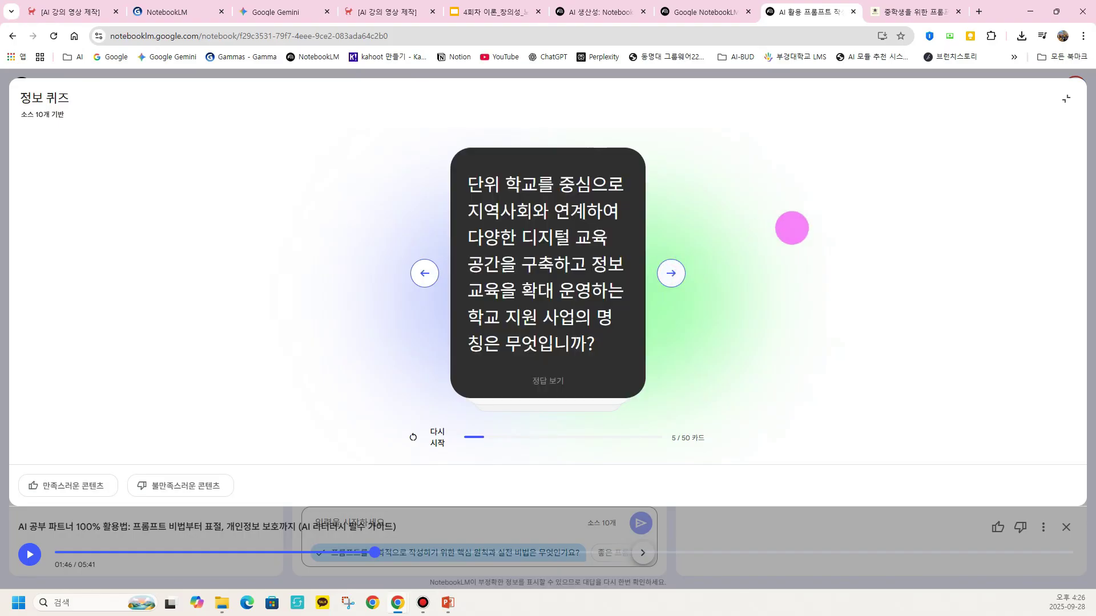
click(1067, 98)
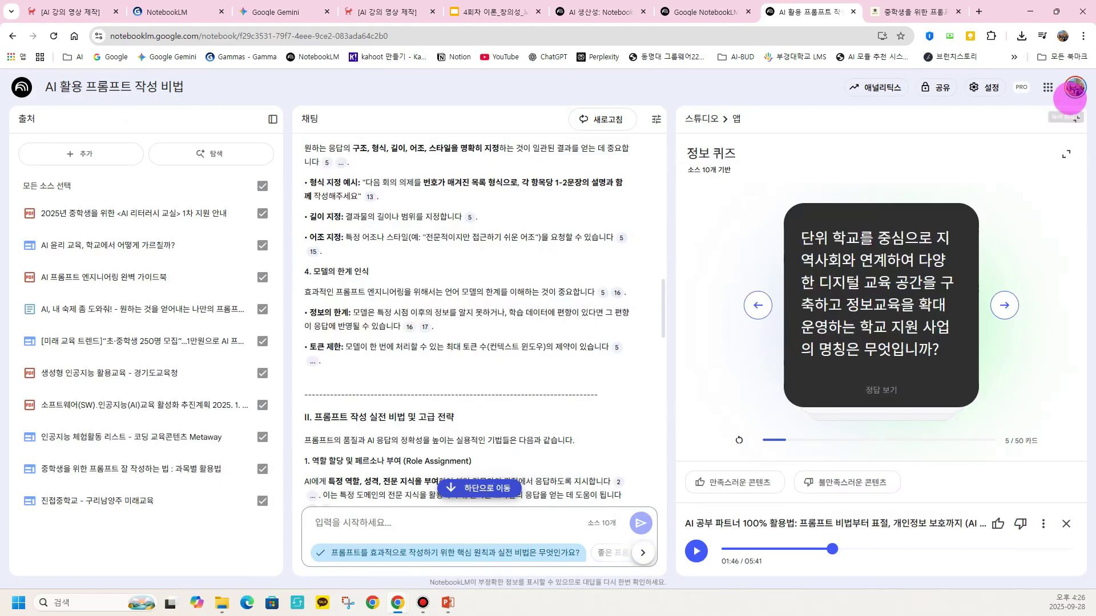
Step: Leave the flashcards for the studio overview, view the audio overview's customization options, and close them without generating
click(1074, 117)
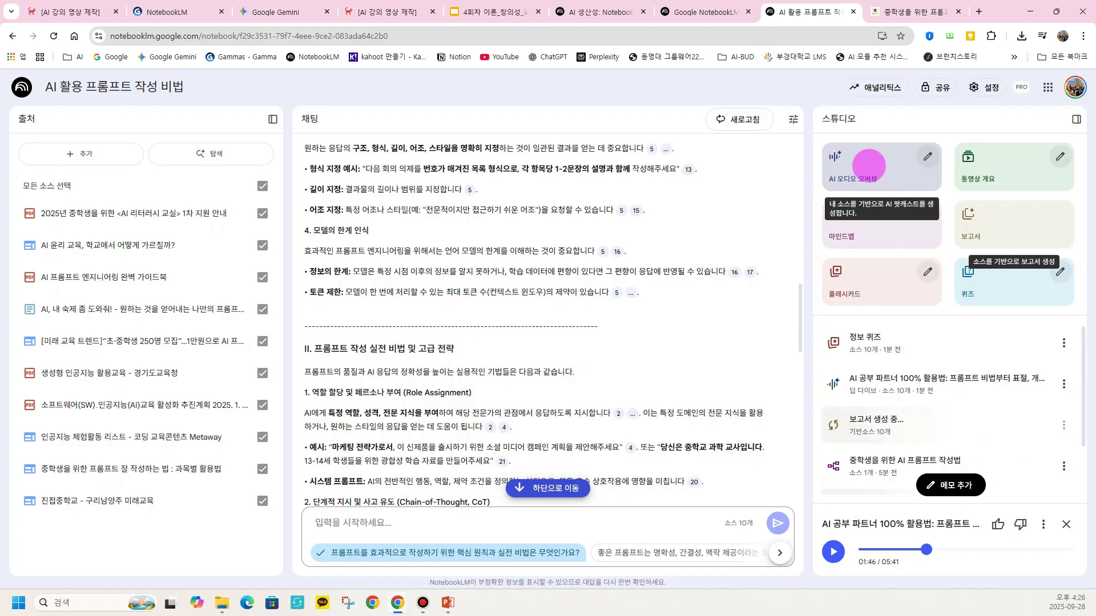
click(929, 157)
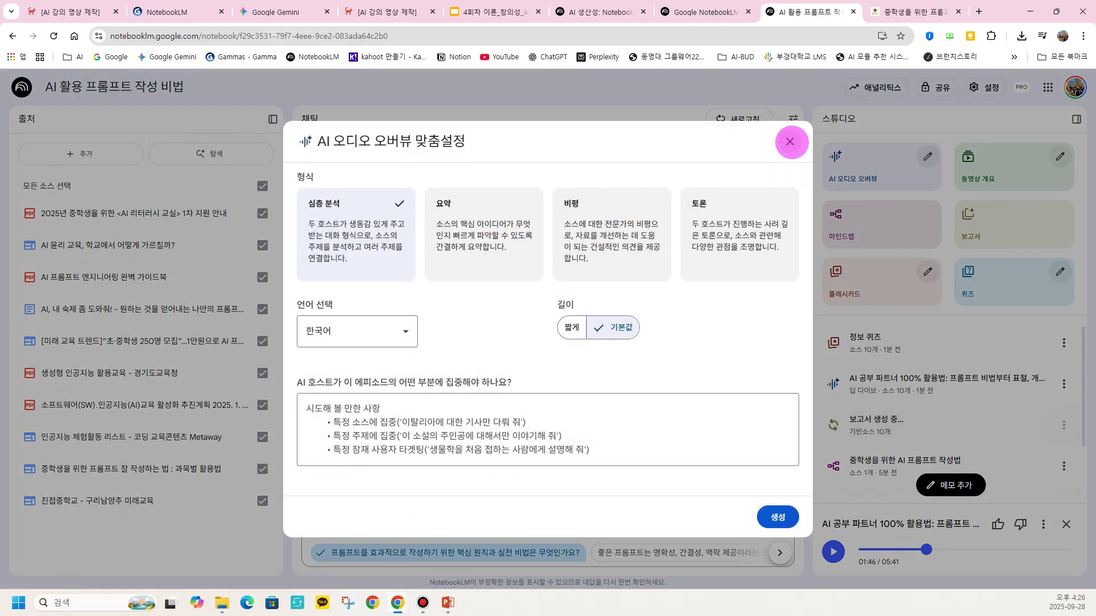
click(790, 141)
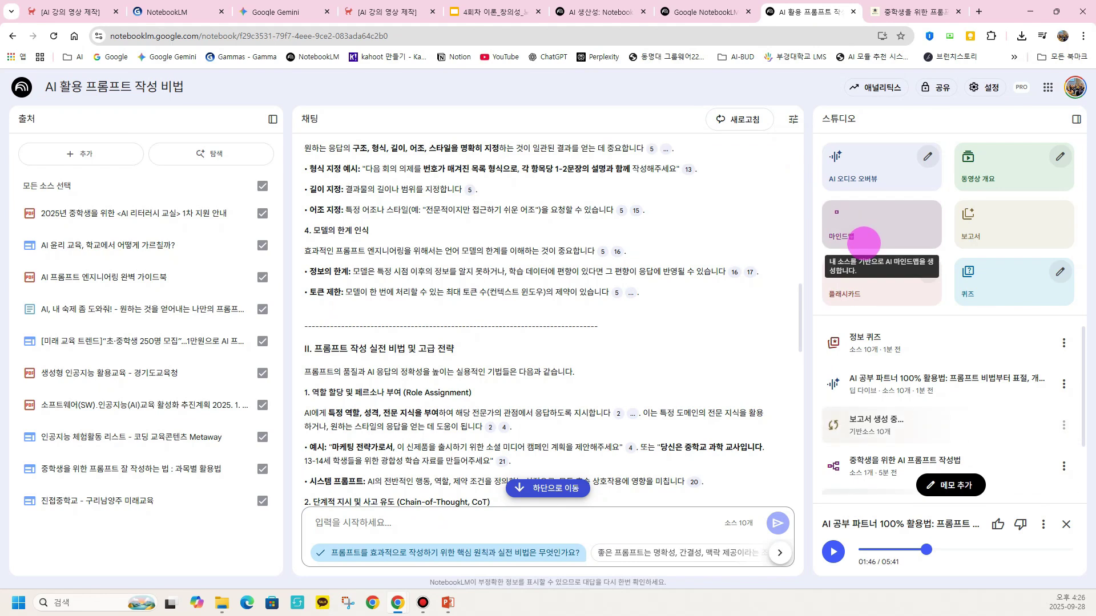